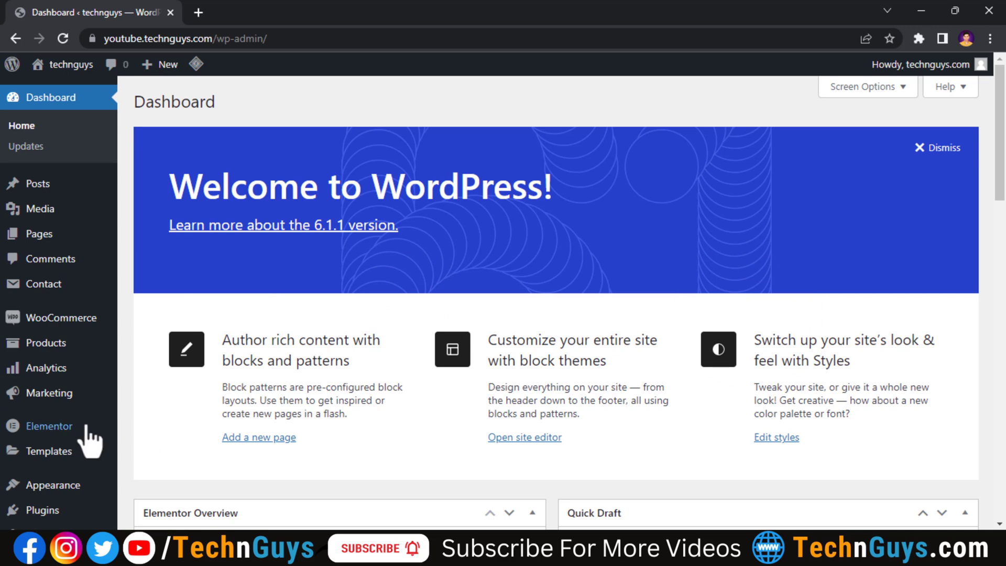
Step: Search the plugin directory for 'gpt ai power' under Plugins > Add New
{"action": "scroll", "coordinate": [82, 426], "scroll_direction": "down", "scroll_amount": 4}
{"action": "mouse_move", "coordinate": [51, 361]}
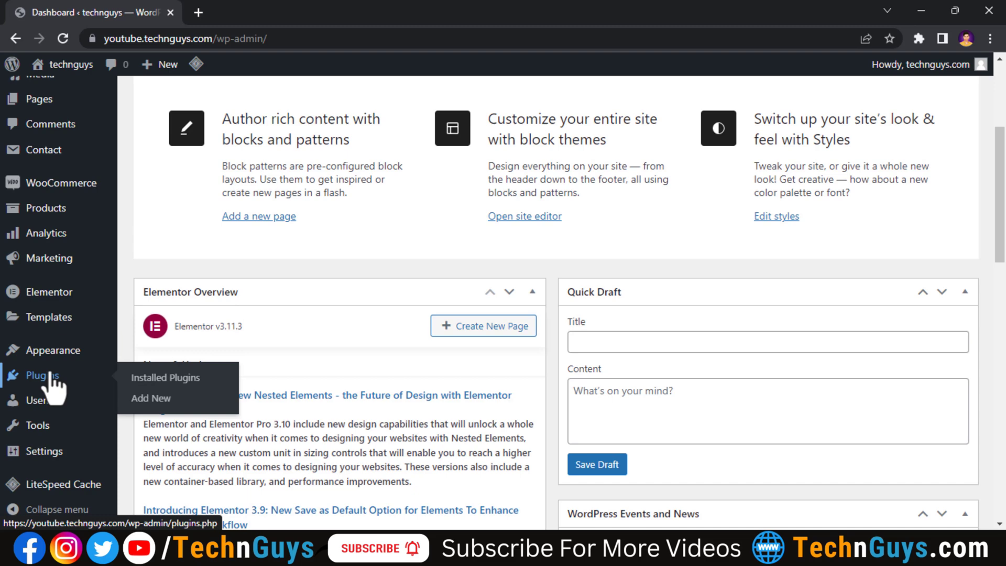
{"action": "left_click", "coordinate": [152, 373]}
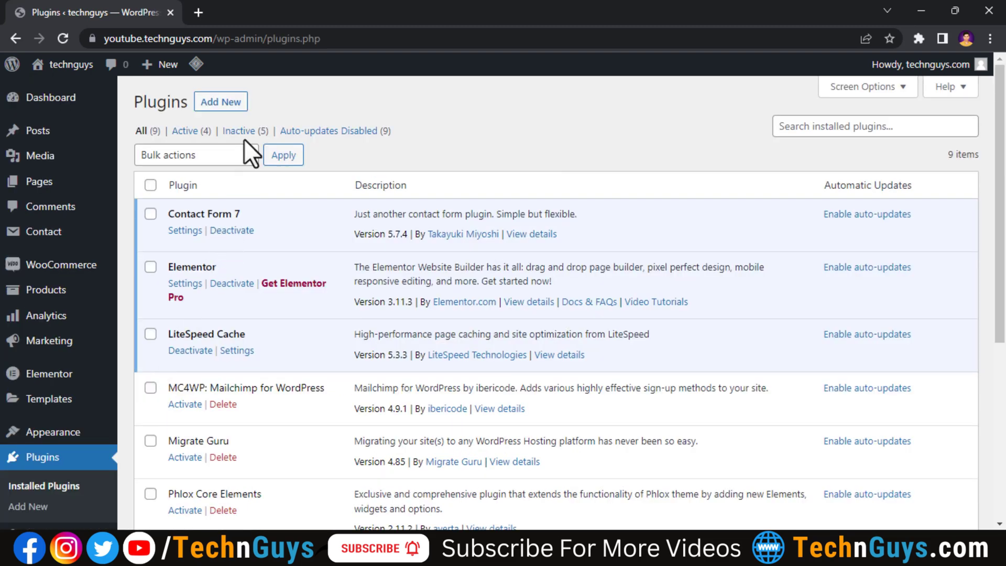
{"action": "left_click", "coordinate": [223, 101]}
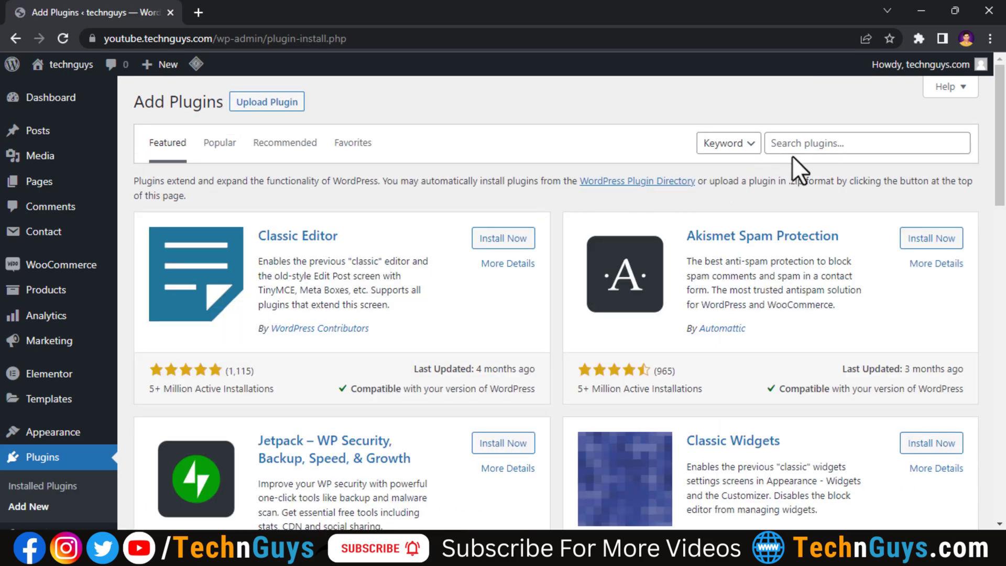
{"action": "left_click", "coordinate": [802, 141]}
{"action": "type", "text": "gpt ai po"}
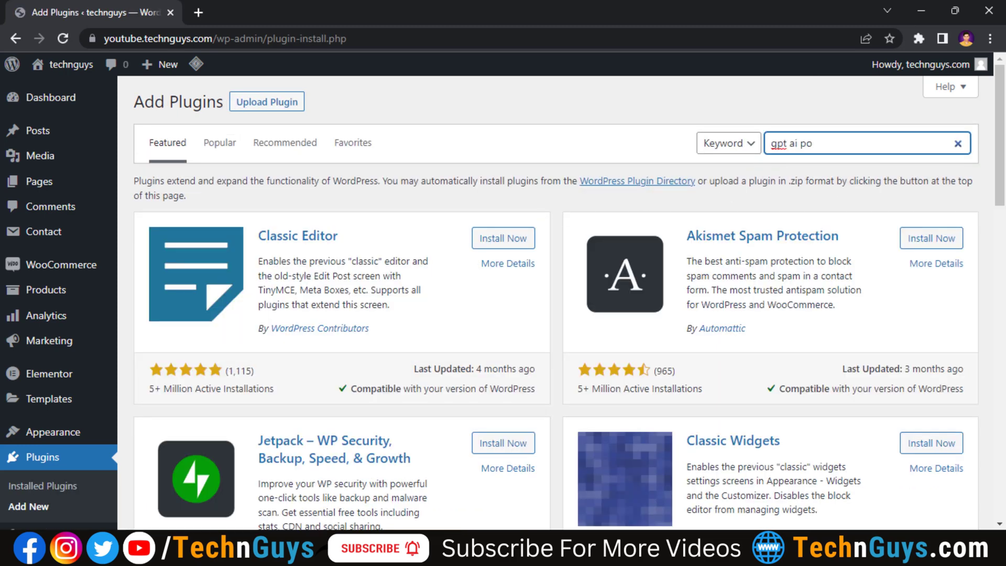
{"action": "type", "text": "wer"}
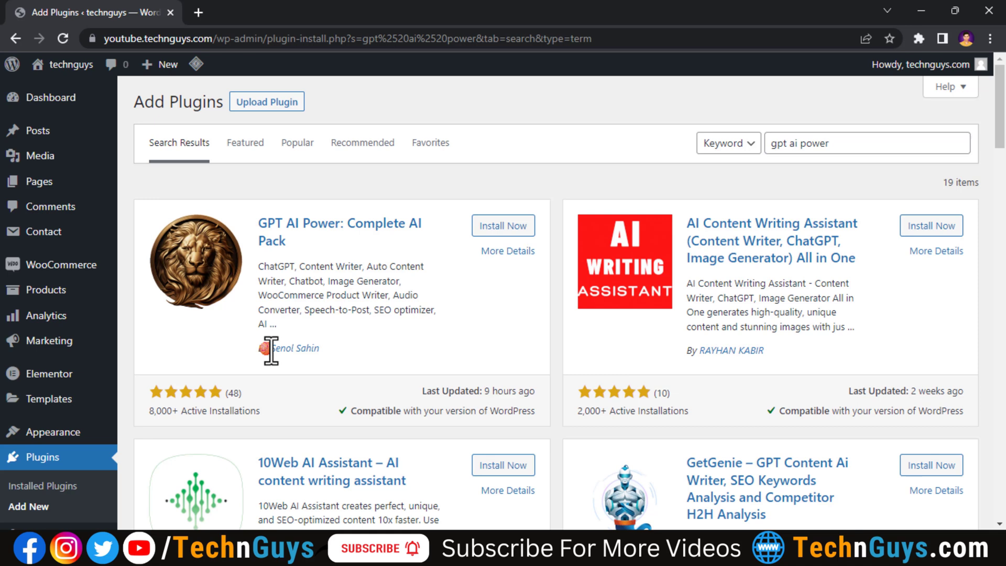
Step: Install and activate GPT AI Power, opt in, and select its Api Key field
{"action": "left_click_drag", "start_coordinate": [266, 347], "coordinate": [325, 344]}
{"action": "left_click", "coordinate": [488, 231]}
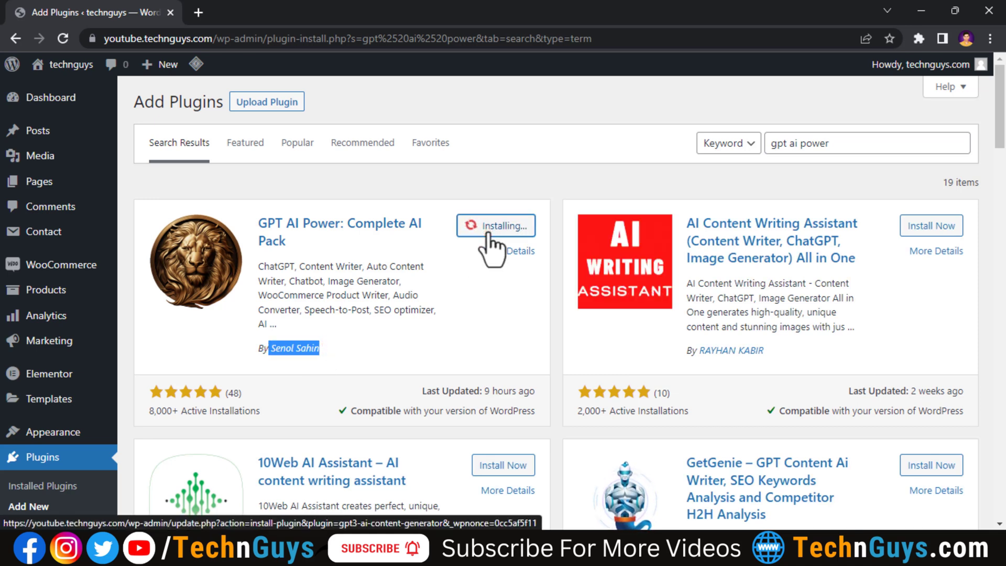
{"action": "left_click", "coordinate": [489, 232]}
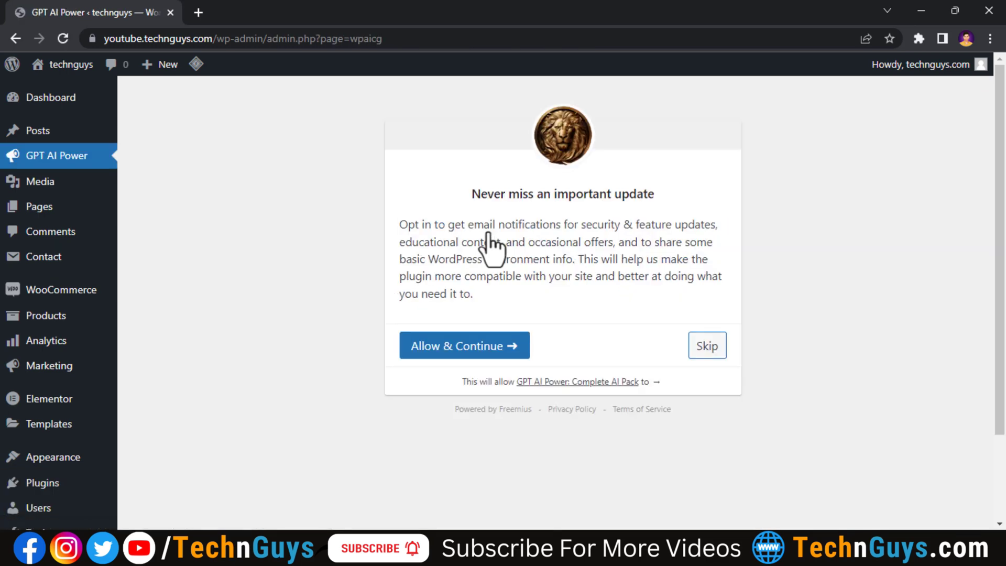
{"action": "left_click", "coordinate": [502, 346]}
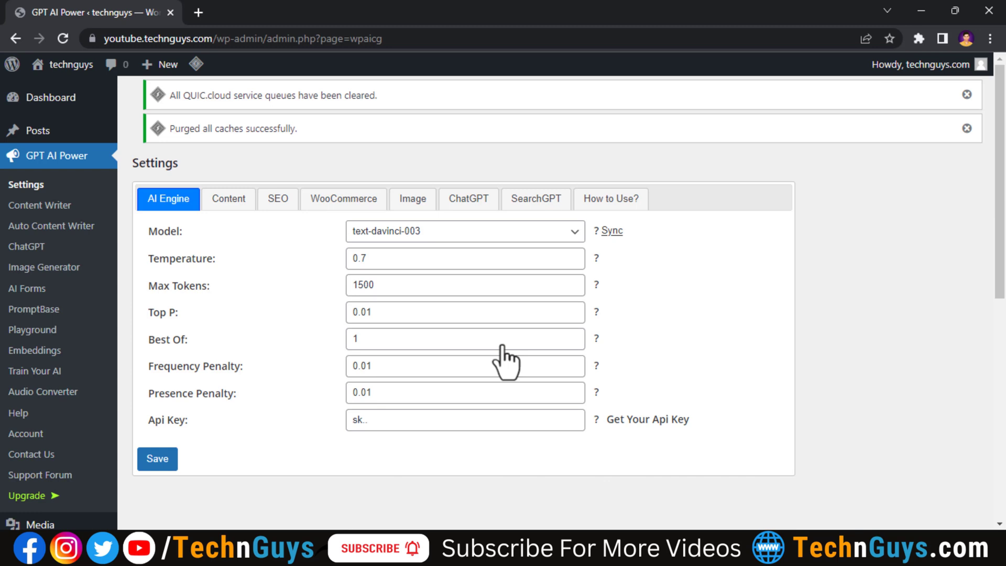
{"action": "left_click", "coordinate": [446, 420]}
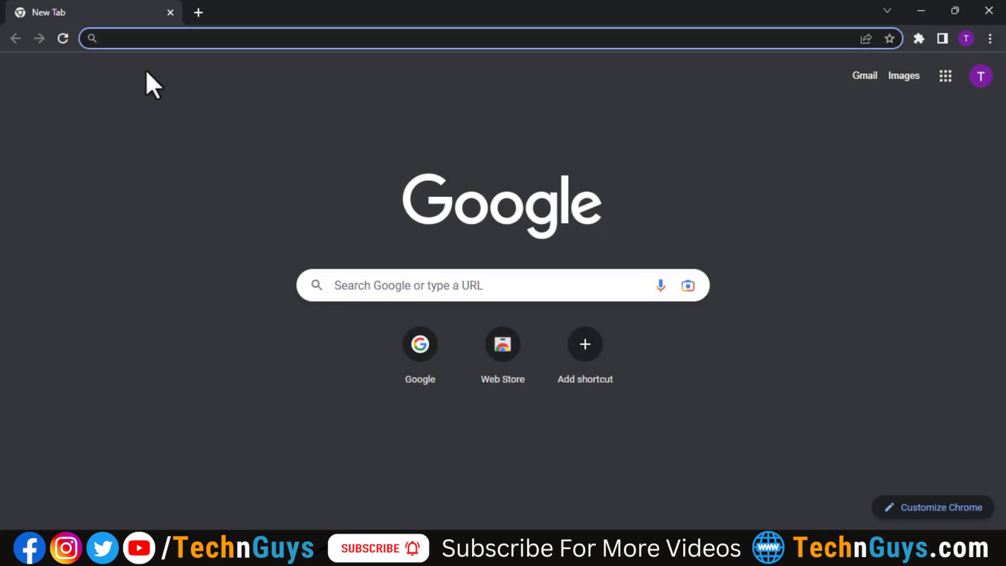
Step: Search Google for 'chat gpt' and launch ChatGPT from OpenAI's Introducing ChatGPT article
{"action": "type", "text": "chat"}
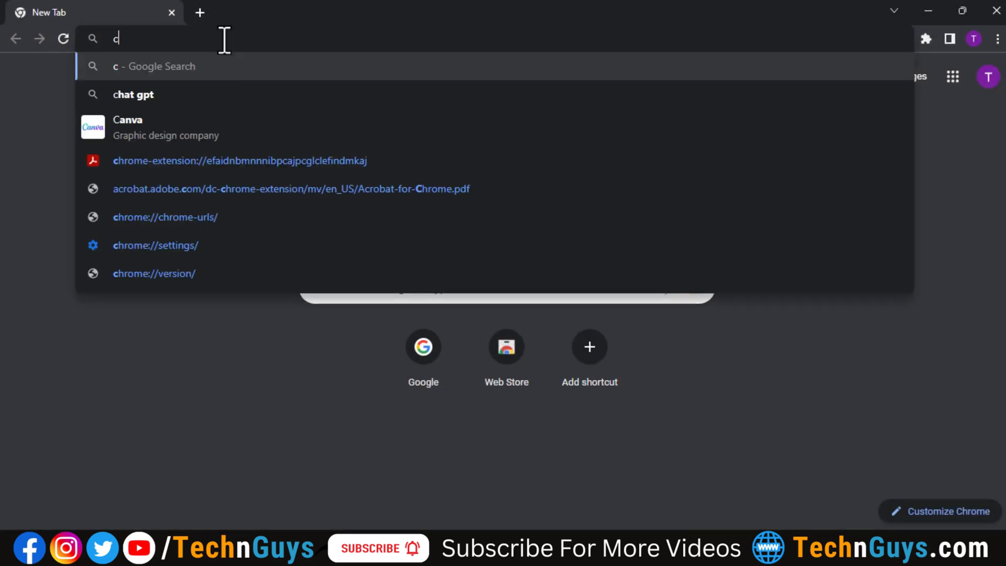
{"action": "key", "text": "Down"}
{"action": "key", "text": "Return"}
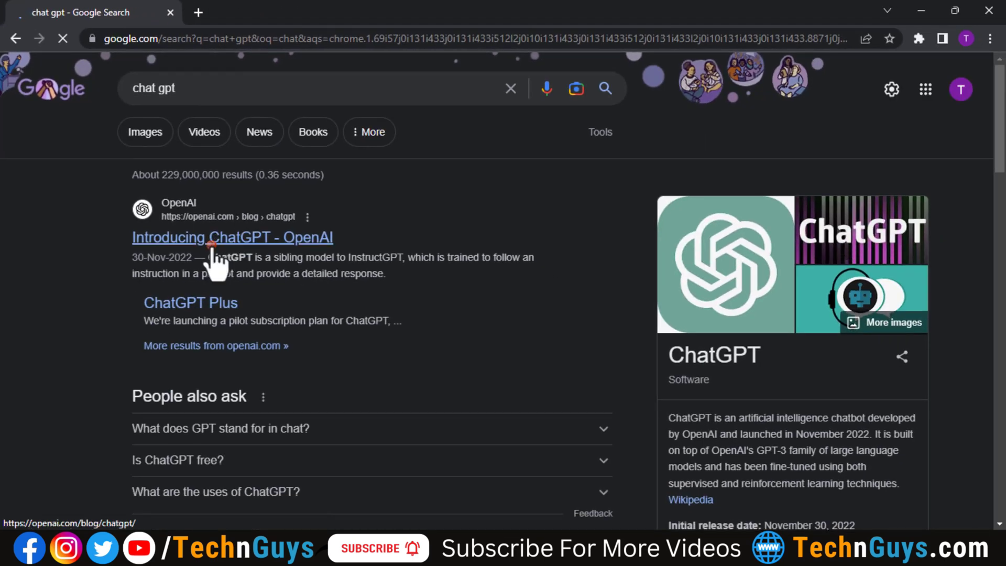
{"action": "left_click", "coordinate": [212, 247]}
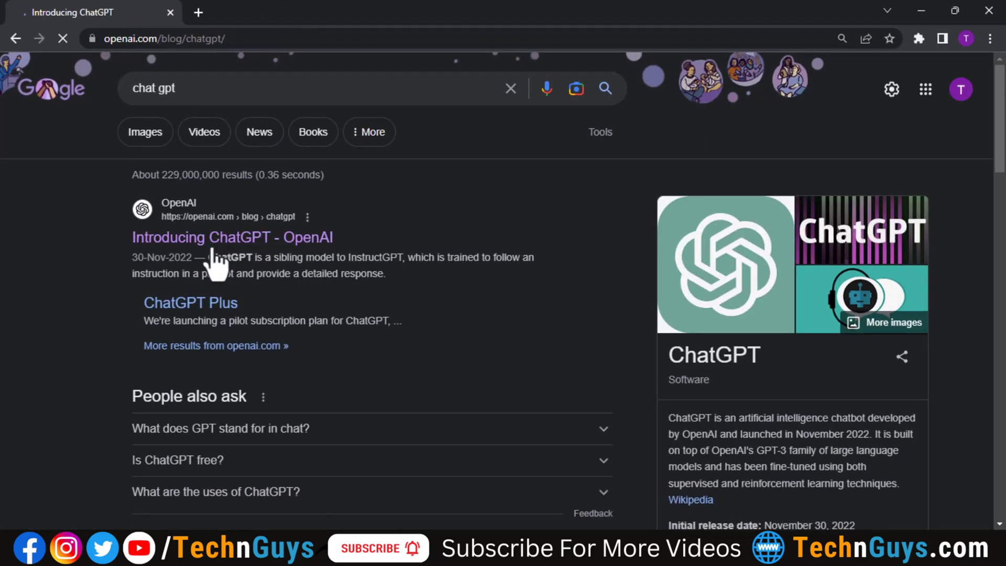
{"action": "scroll", "coordinate": [211, 246], "scroll_direction": "down", "scroll_amount": 4}
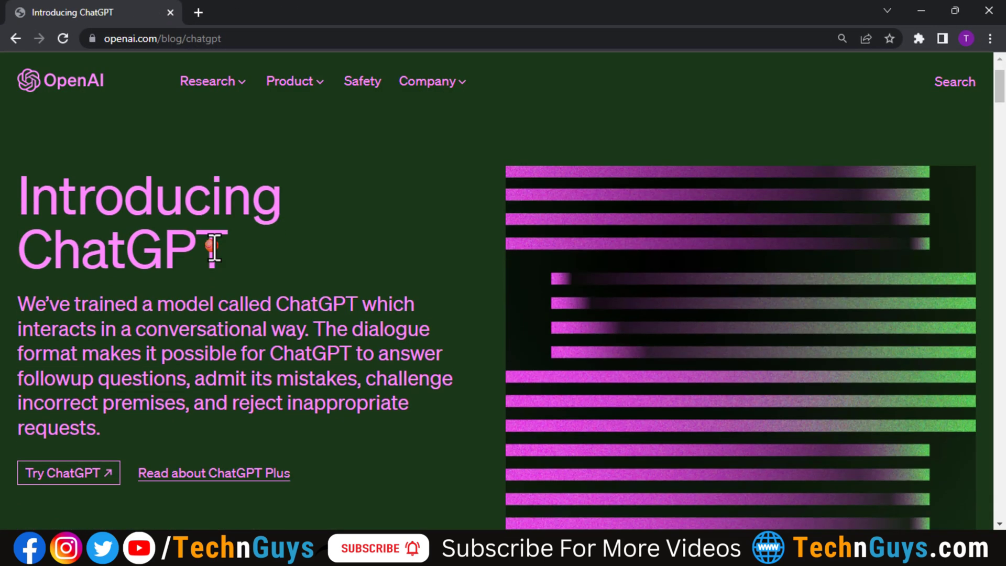
{"action": "scroll", "coordinate": [209, 240], "scroll_direction": "up", "scroll_amount": 3}
{"action": "scroll", "coordinate": [209, 240], "scroll_direction": "down", "scroll_amount": 2}
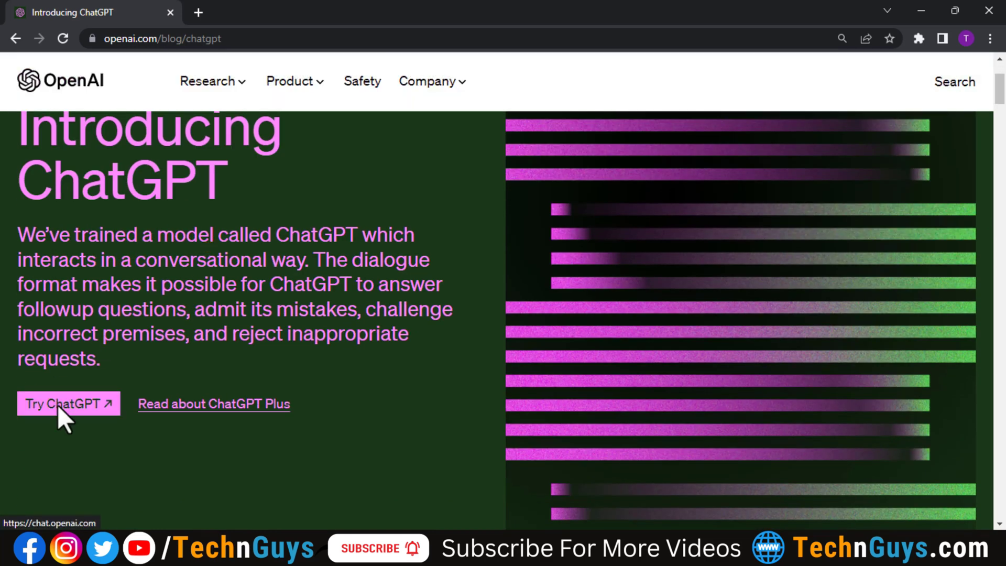
{"action": "left_click", "coordinate": [57, 406]}
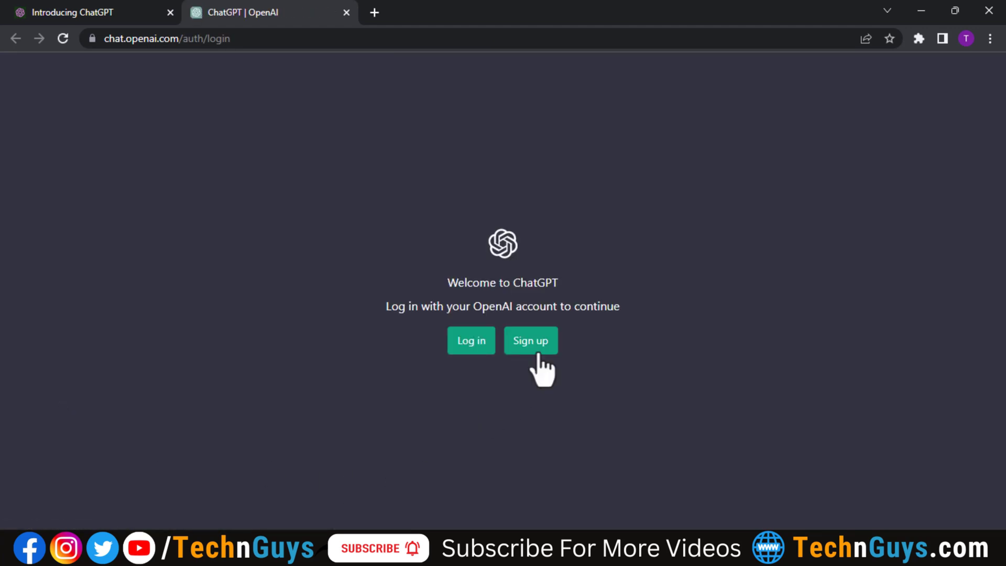
Step: Start a ChatGPT sign-up with a Google account and confirm the first and last name
{"action": "left_click", "coordinate": [535, 340]}
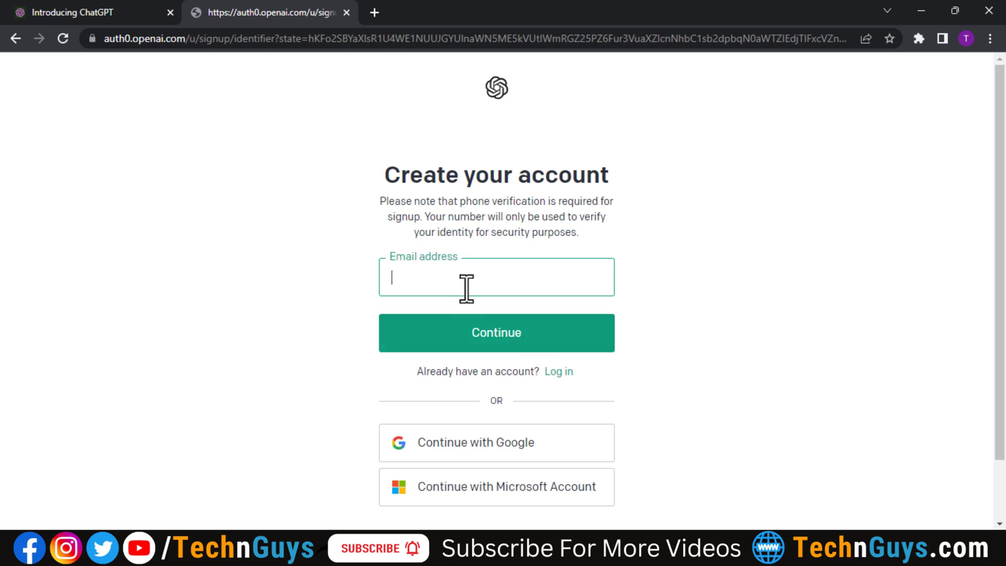
{"action": "left_click", "coordinate": [463, 435]}
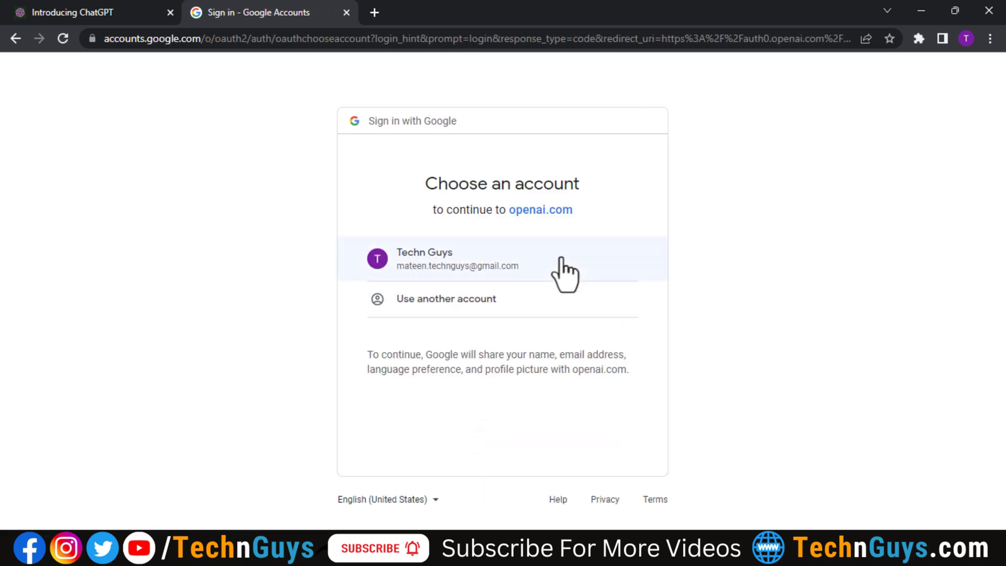
{"action": "left_click", "coordinate": [556, 261]}
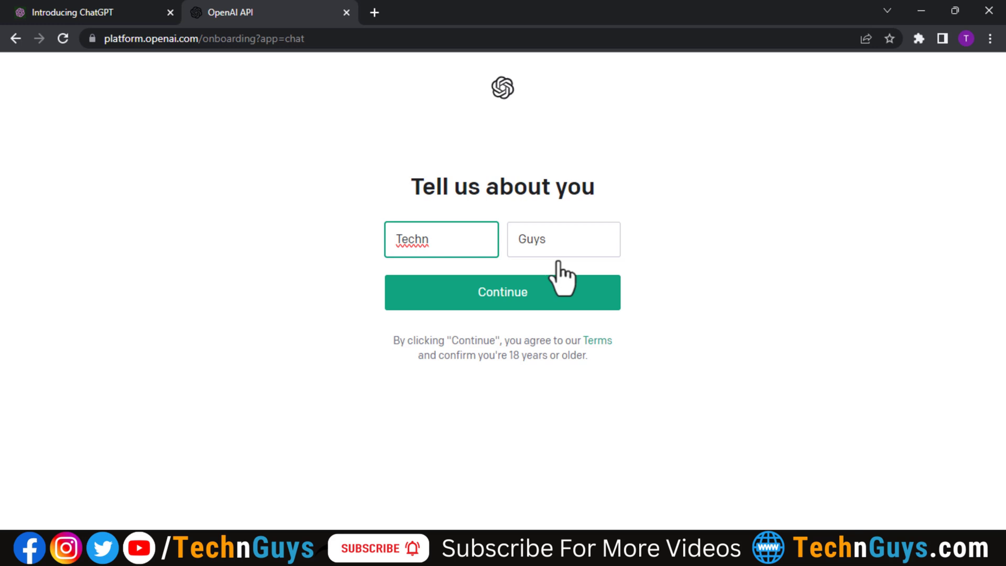
{"action": "left_click", "coordinate": [500, 292]}
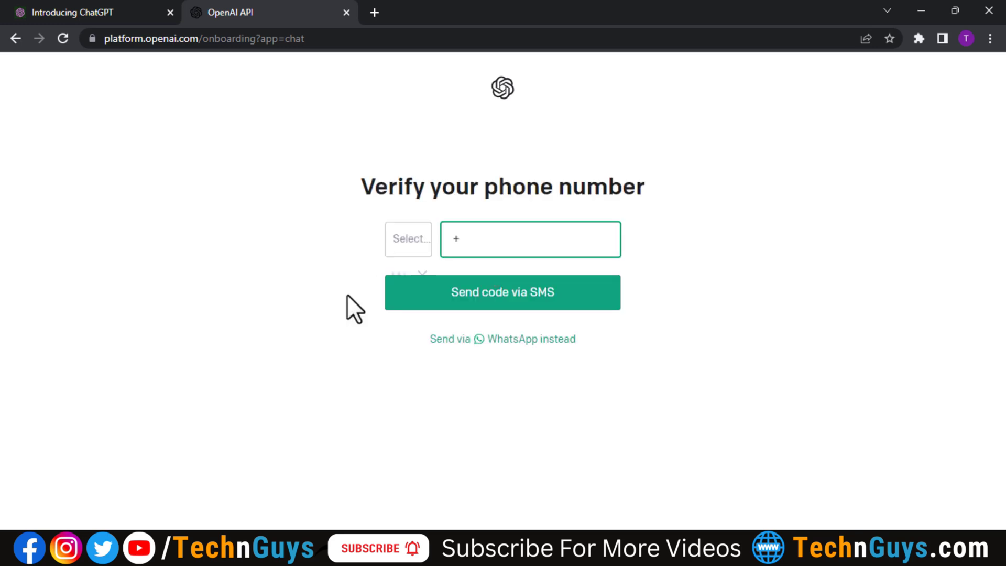
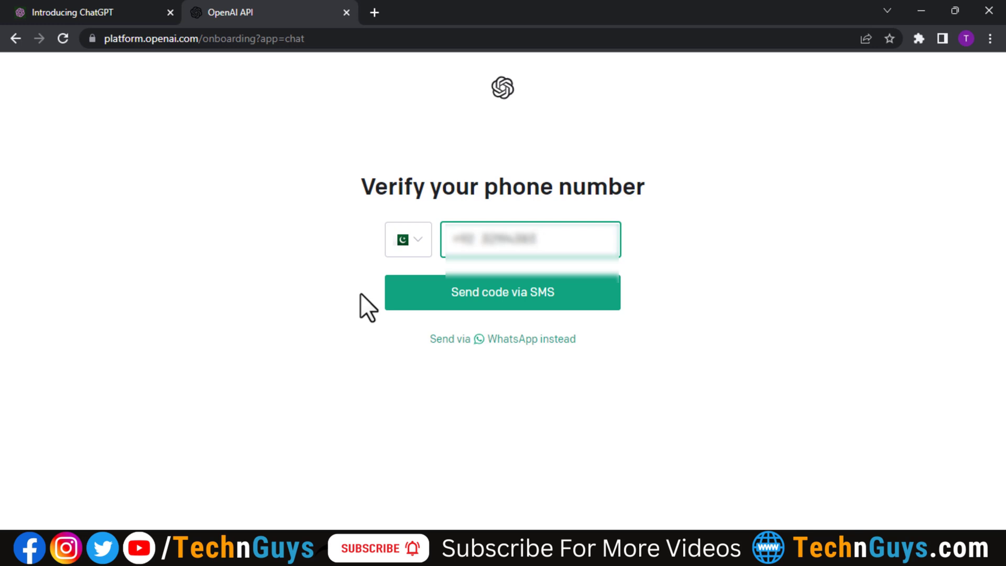
Step: Enter the phone number, request the SMS code, and type in the verification code
{"action": "key", "text": "Return"}
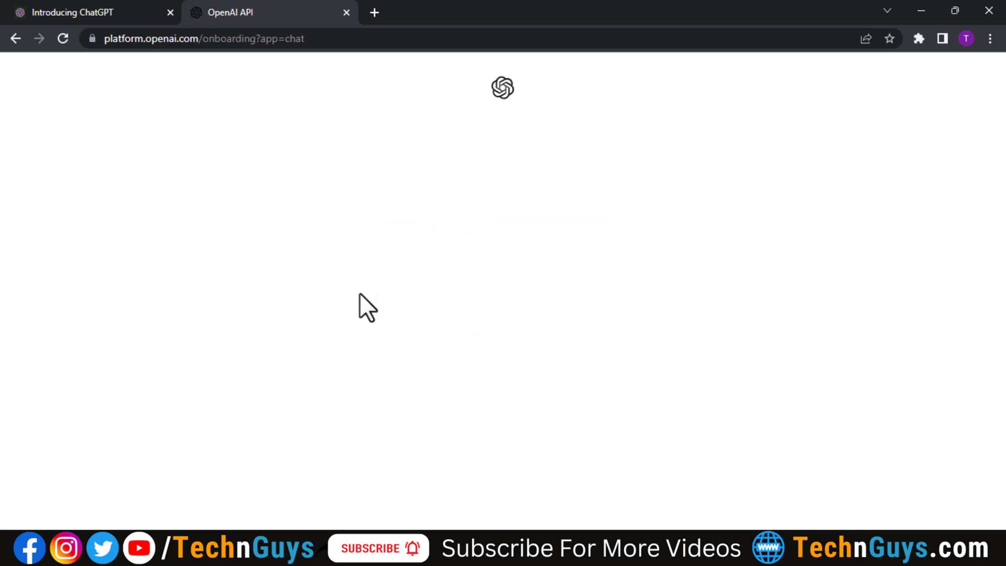
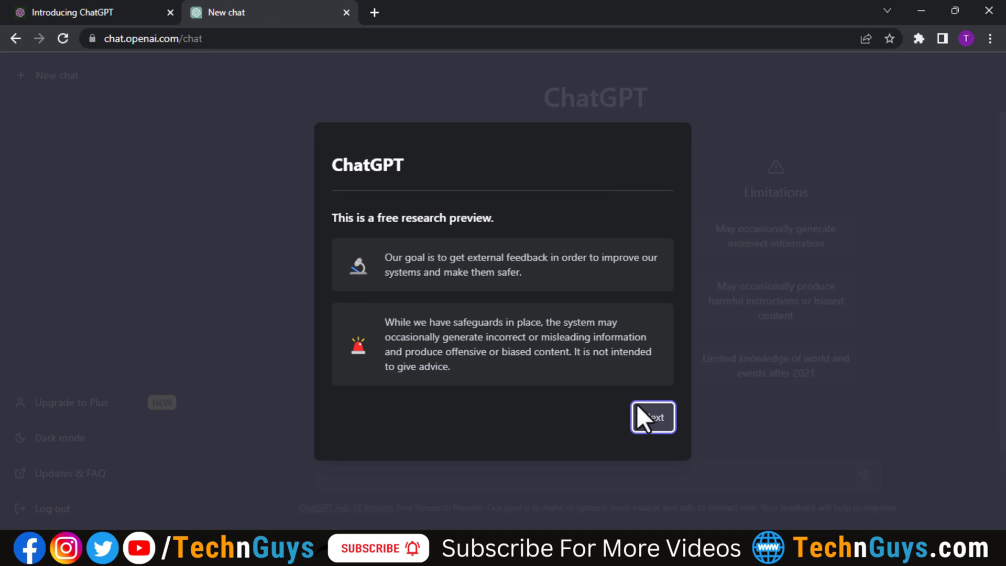
Step: Finish onboarding, zoom to 90%, and send 'Got any creative ideas for a 10 year old's birthday?'
{"action": "left_click", "coordinate": [638, 406]}
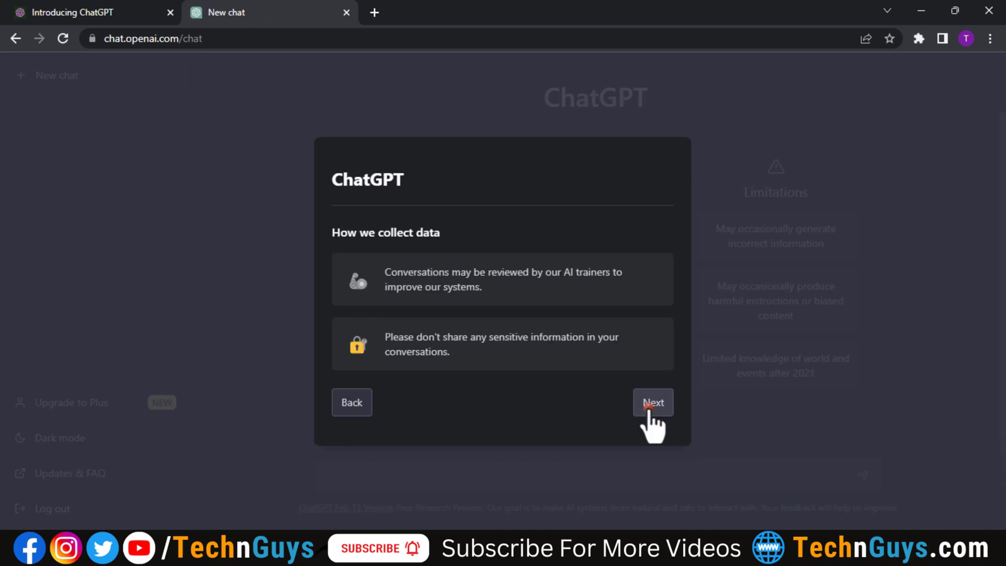
{"action": "left_click", "coordinate": [653, 404]}
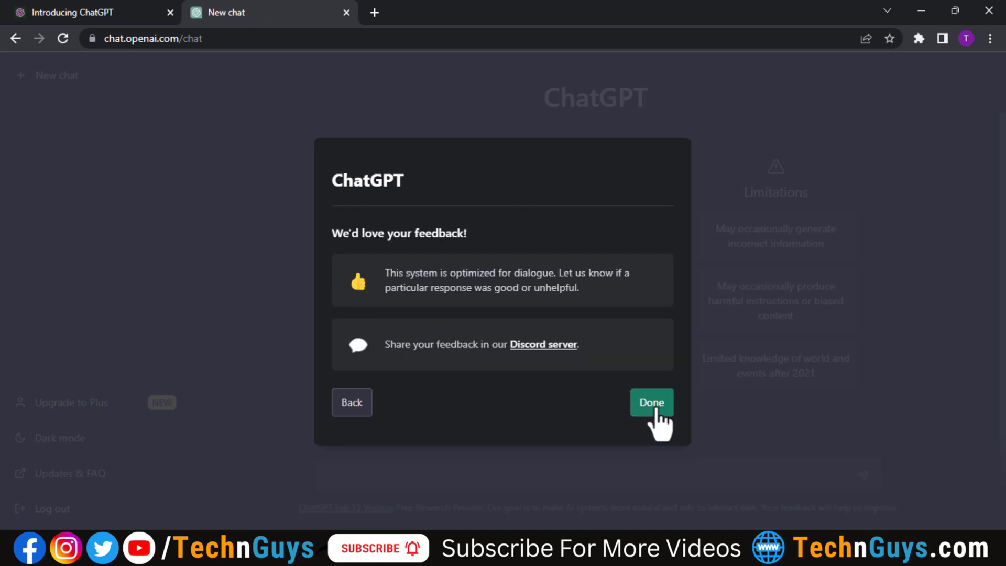
{"action": "left_click", "coordinate": [655, 405]}
{"action": "key", "text": "ctrl+minus"}
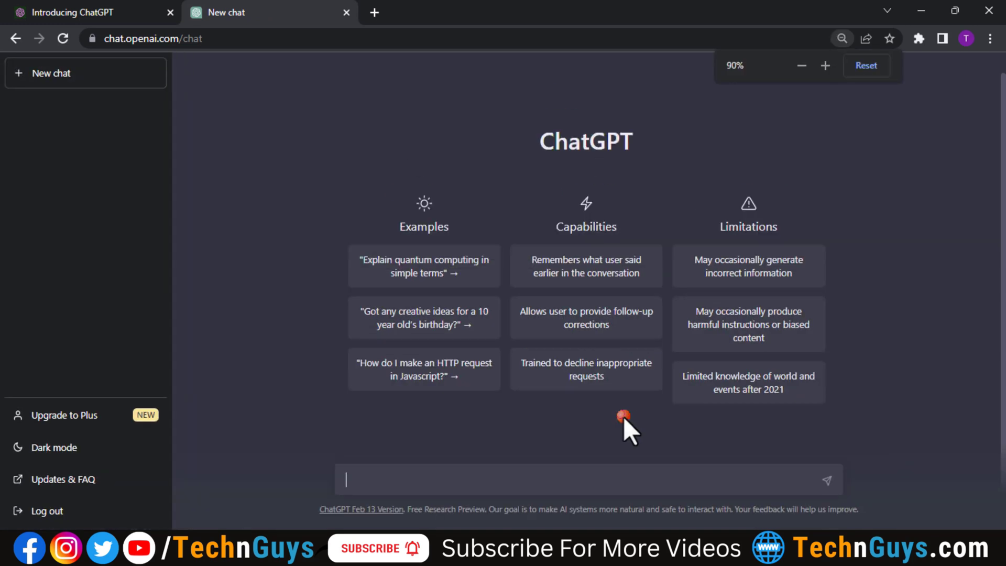
{"action": "left_click", "coordinate": [460, 327]}
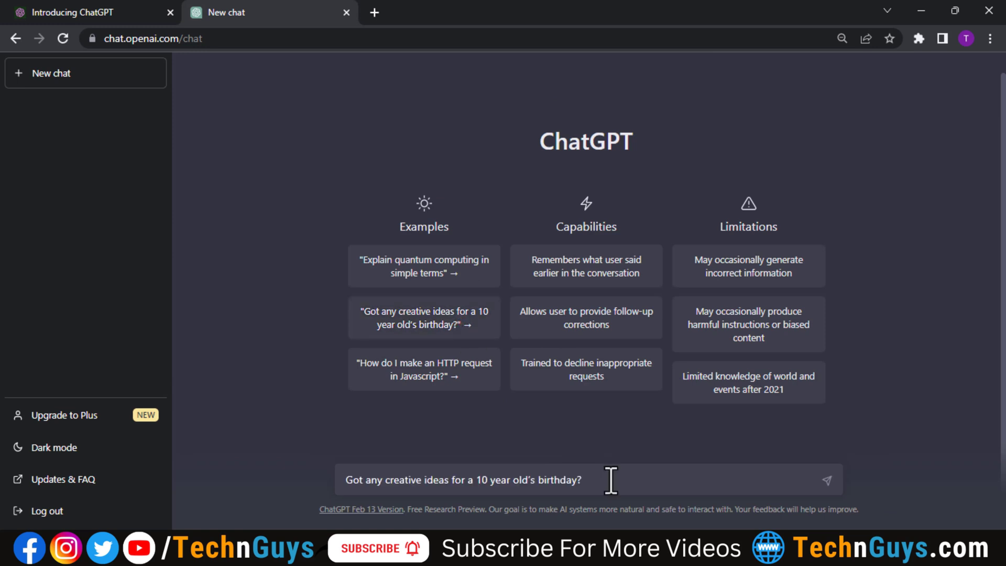
{"action": "left_click", "coordinate": [826, 479]}
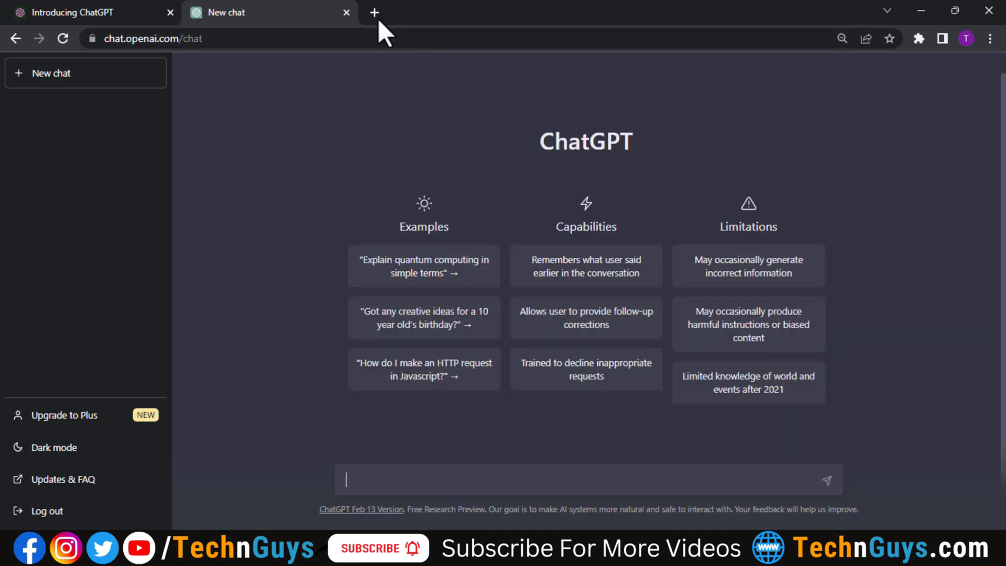
Step: Search 'chat gpt api key', create a new secret key on OpenAI Platform, and copy it
{"action": "left_click", "coordinate": [374, 13]}
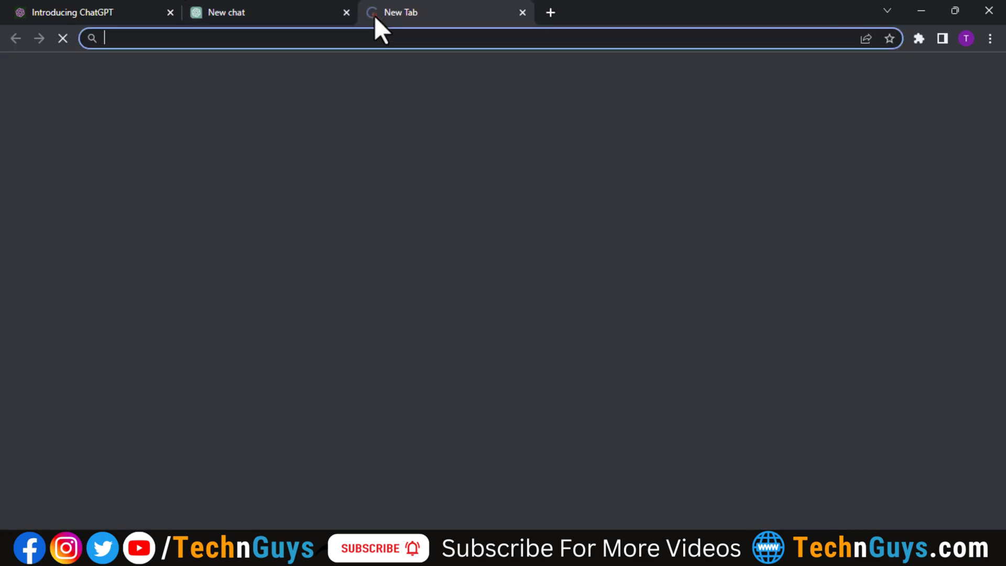
{"action": "type", "text": "chat gpt api "}
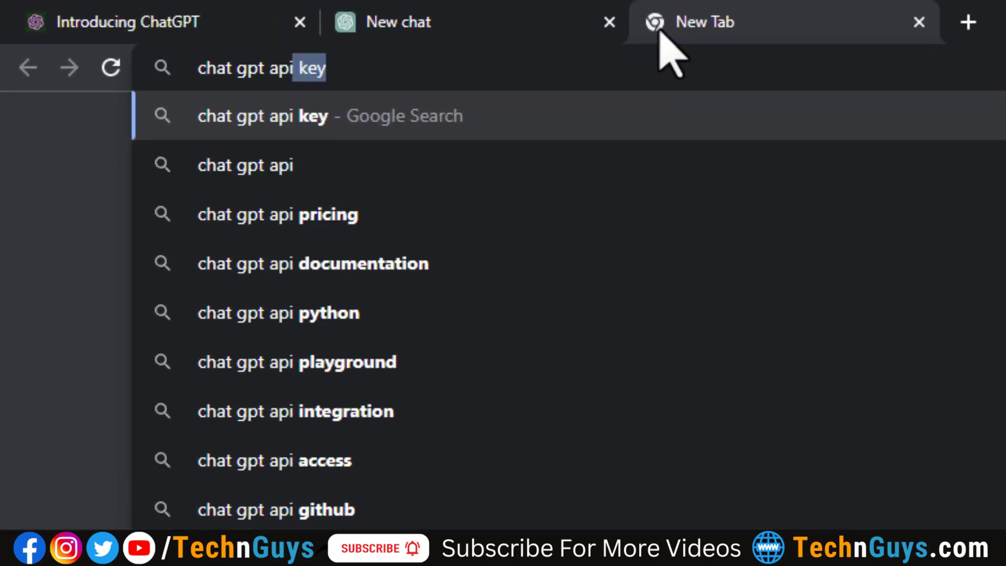
{"action": "type", "text": "key"}
{"action": "key", "text": "Return"}
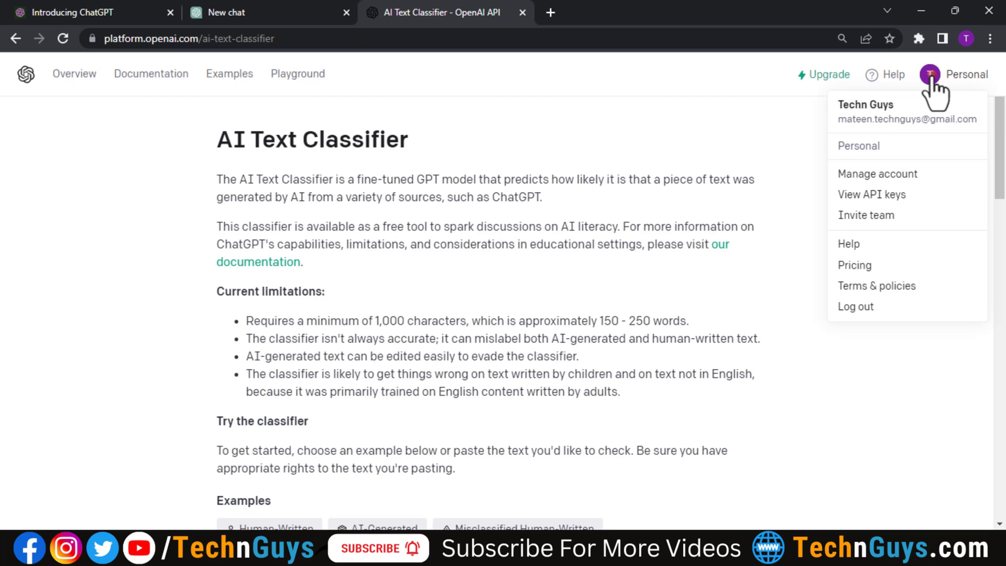
{"action": "left_click", "coordinate": [871, 196]}
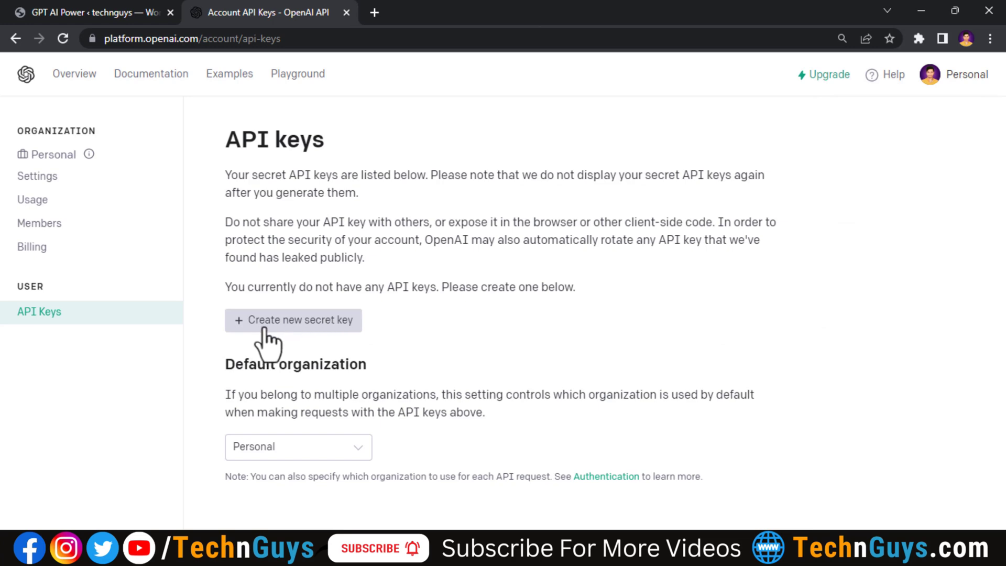
{"action": "left_click", "coordinate": [292, 323]}
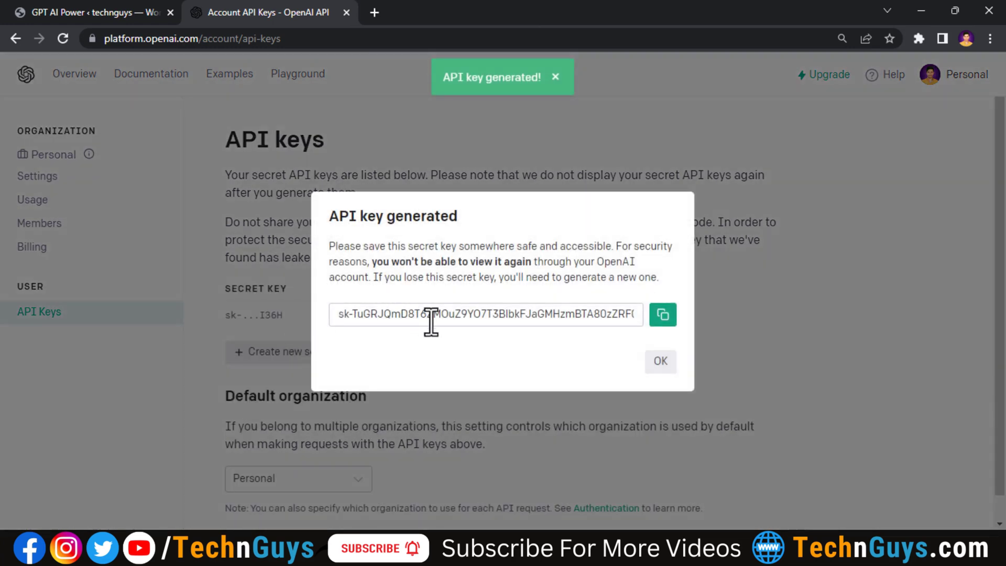
{"action": "left_click", "coordinate": [662, 314]}
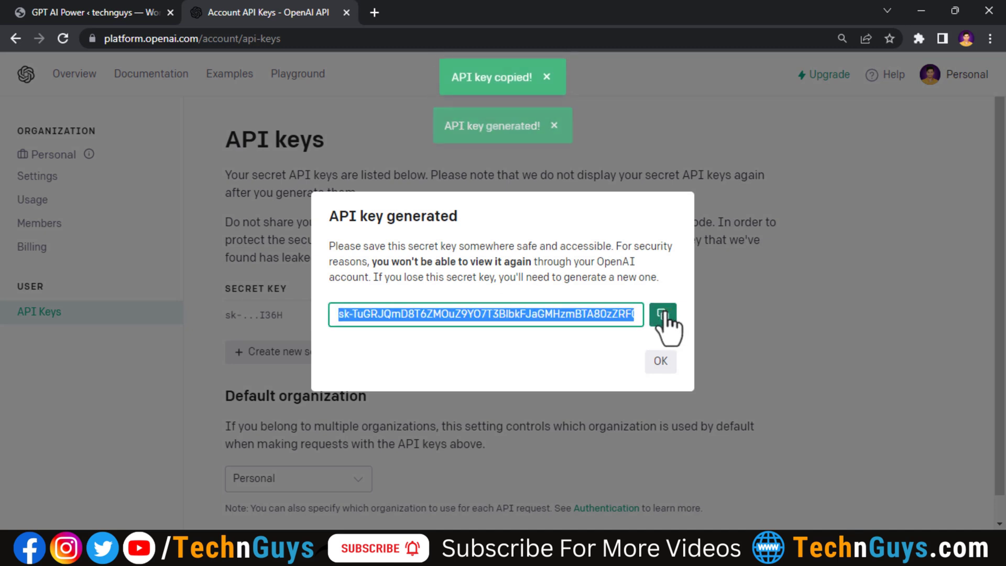
Step: Replace the Api Key field contents with the copied OpenAI key and save the settings
{"action": "left_click", "coordinate": [80, 2]}
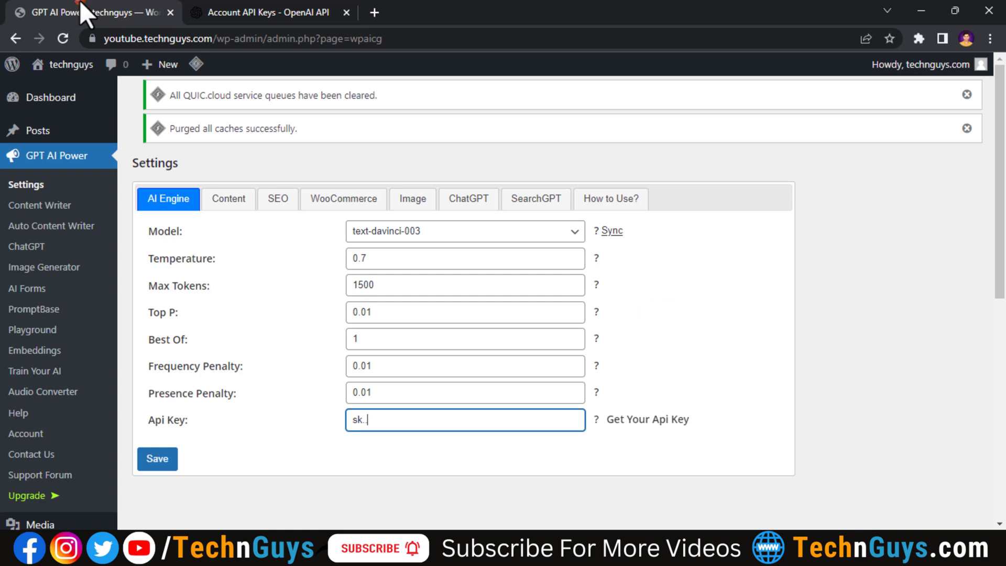
{"action": "key", "text": "ctrl+a"}
{"action": "key", "text": "ctrl+v"}
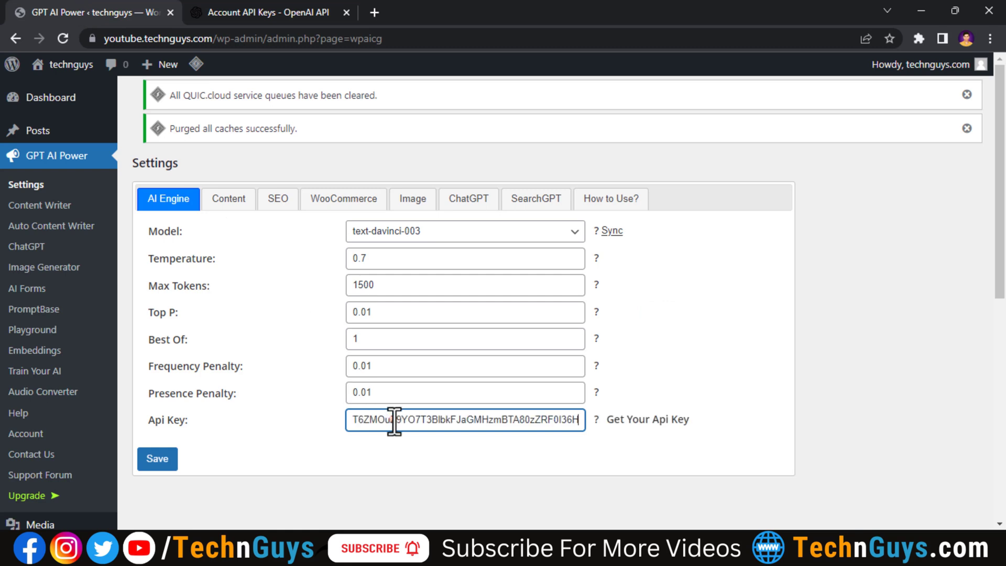
{"action": "left_click", "coordinate": [158, 458]}
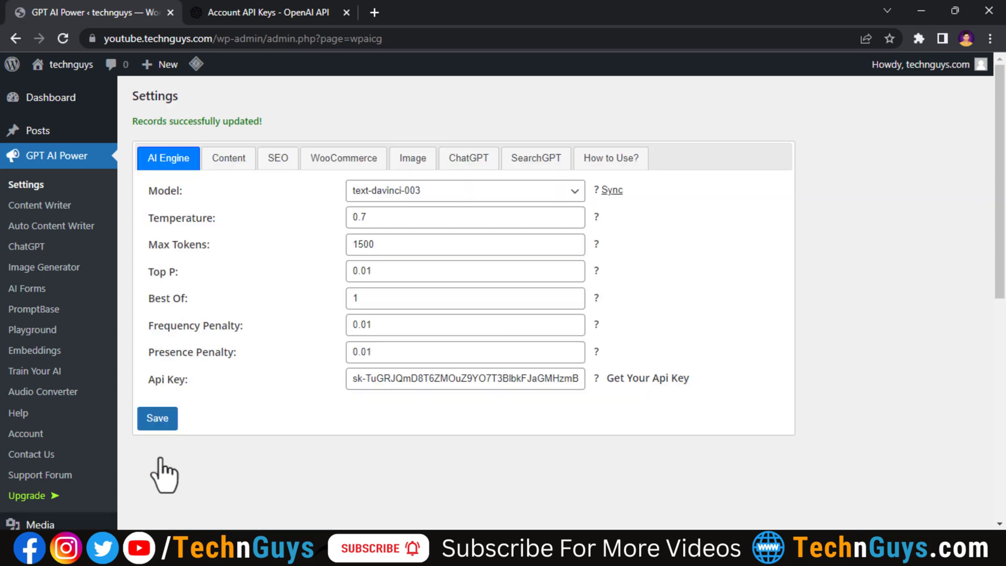
Step: In Content Writer, type 'top 10 seo plugins for wordpre' as the post title
{"action": "left_click", "coordinate": [42, 205]}
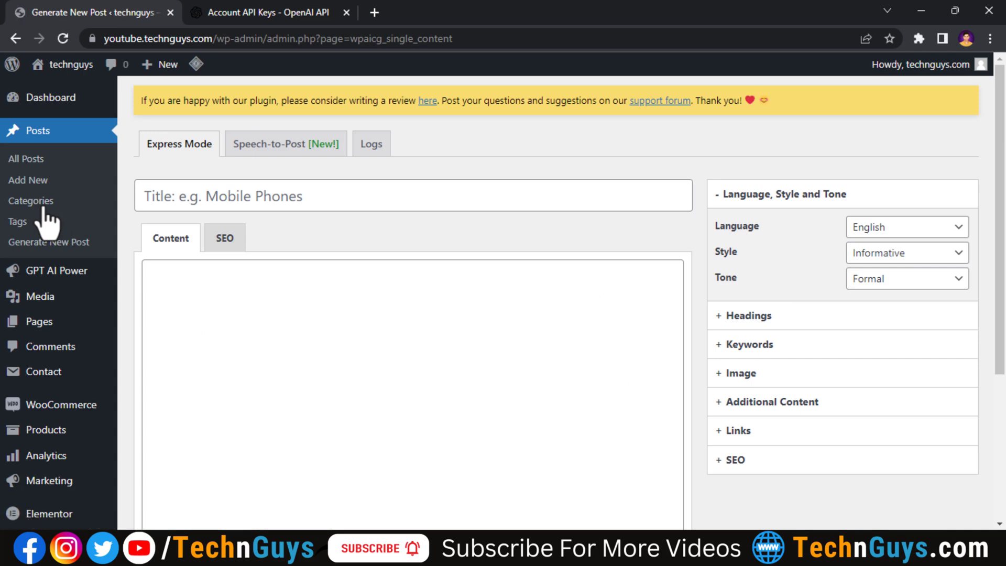
{"action": "left_click", "coordinate": [384, 193]}
{"action": "type", "text": "top 10 s"}
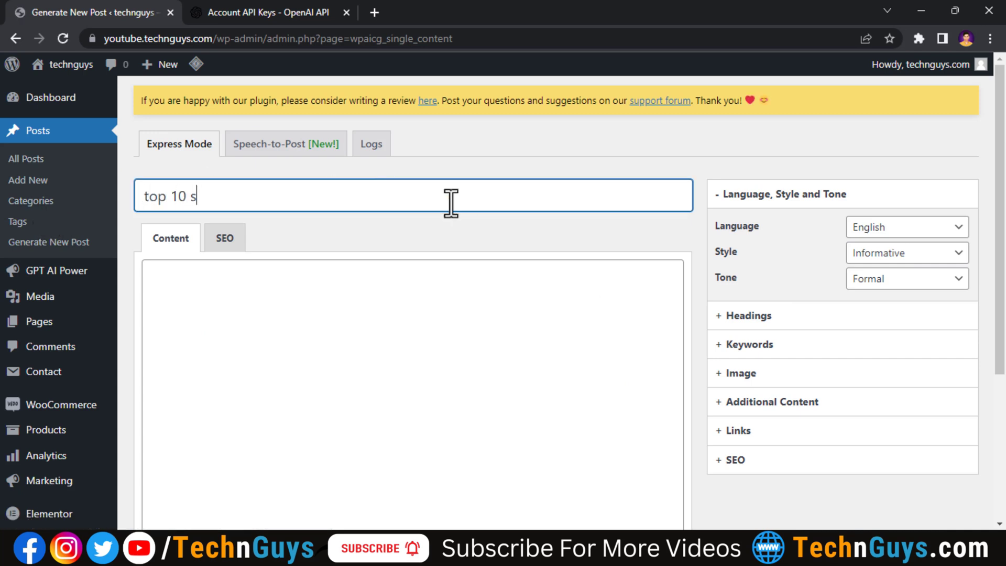
{"action": "type", "text": "eo plugins for wordpress"}
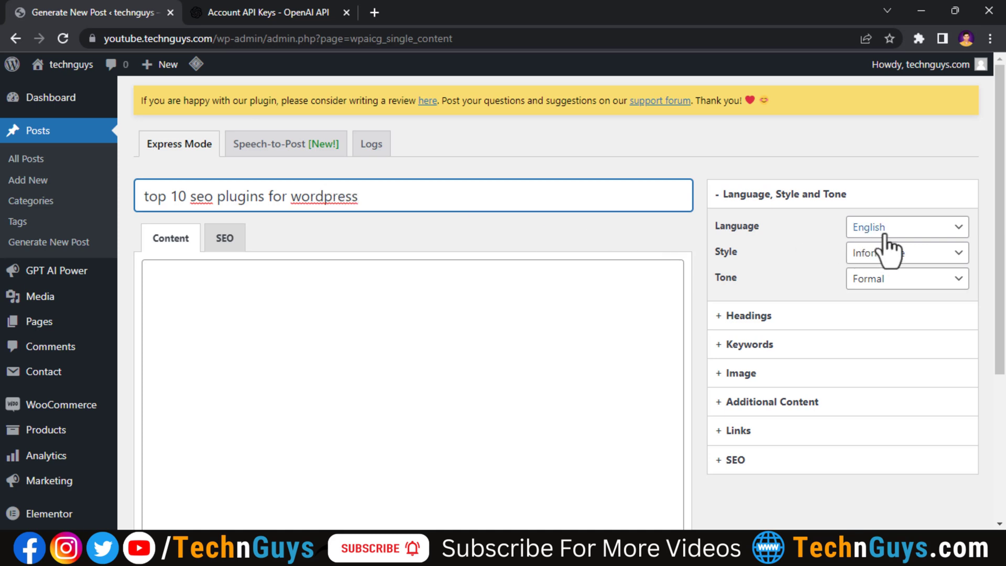
Step: Set the writing style to Blog and the number of headings to 7
{"action": "left_click", "coordinate": [883, 253]}
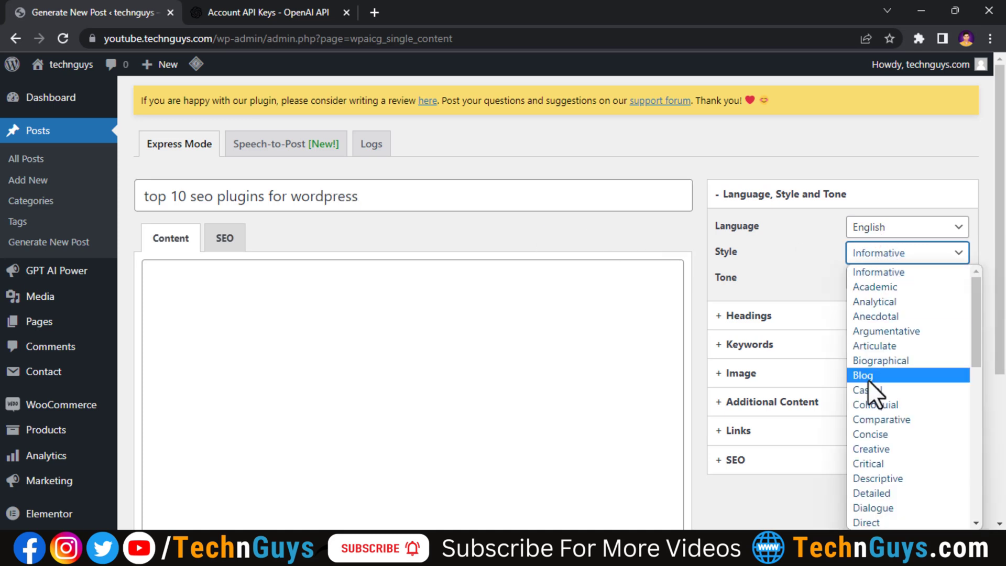
{"action": "left_click", "coordinate": [865, 376]}
{"action": "left_click", "coordinate": [870, 315]}
{"action": "left_click", "coordinate": [873, 255]}
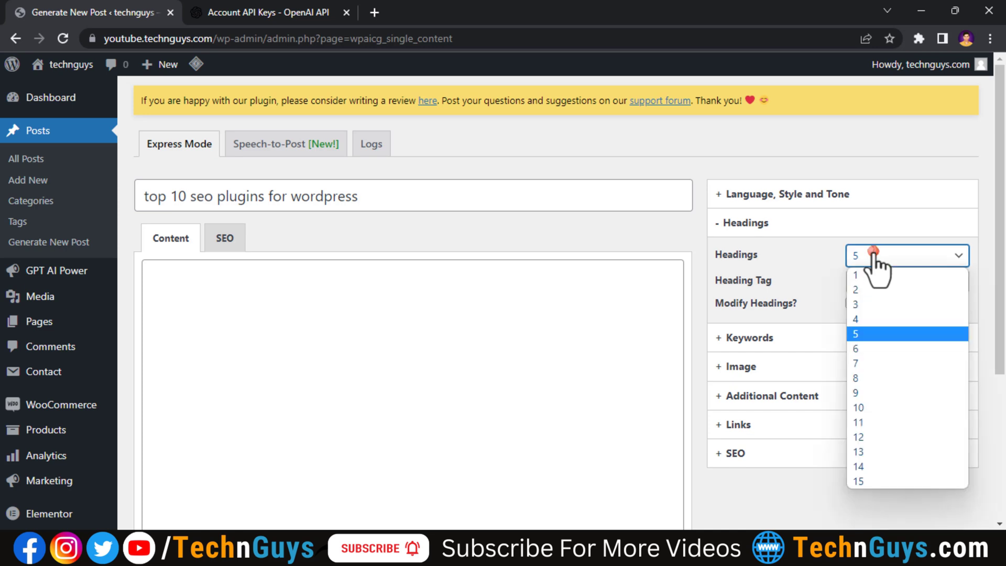
{"action": "left_click", "coordinate": [871, 359]}
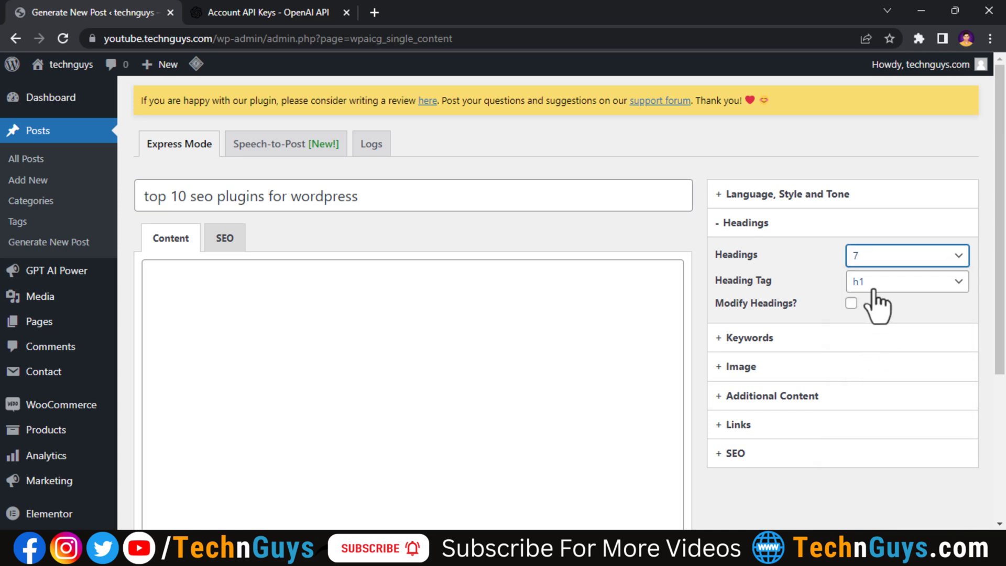
Step: Use DALL-E as the source for both the post image and featured image
{"action": "left_click", "coordinate": [868, 340]}
{"action": "left_click", "coordinate": [857, 406]}
{"action": "scroll", "coordinate": [886, 270], "scroll_direction": "down", "scroll_amount": 2}
{"action": "left_click", "coordinate": [884, 230]}
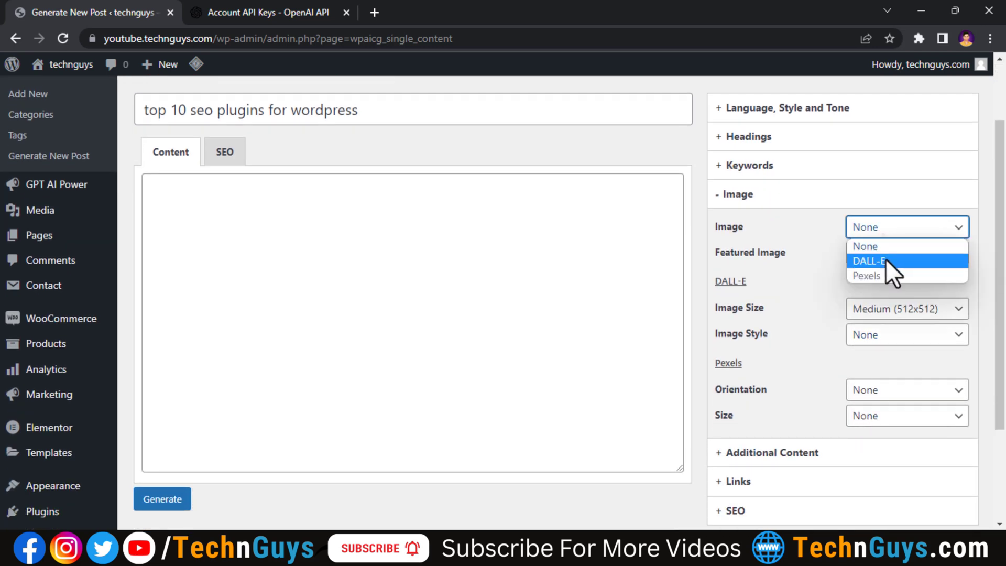
{"action": "left_click", "coordinate": [885, 258]}
{"action": "left_click", "coordinate": [885, 252]}
{"action": "left_click", "coordinate": [887, 281]}
Step: Add a tagline, introduction and meta description, then generate the article
{"action": "left_click", "coordinate": [860, 454]}
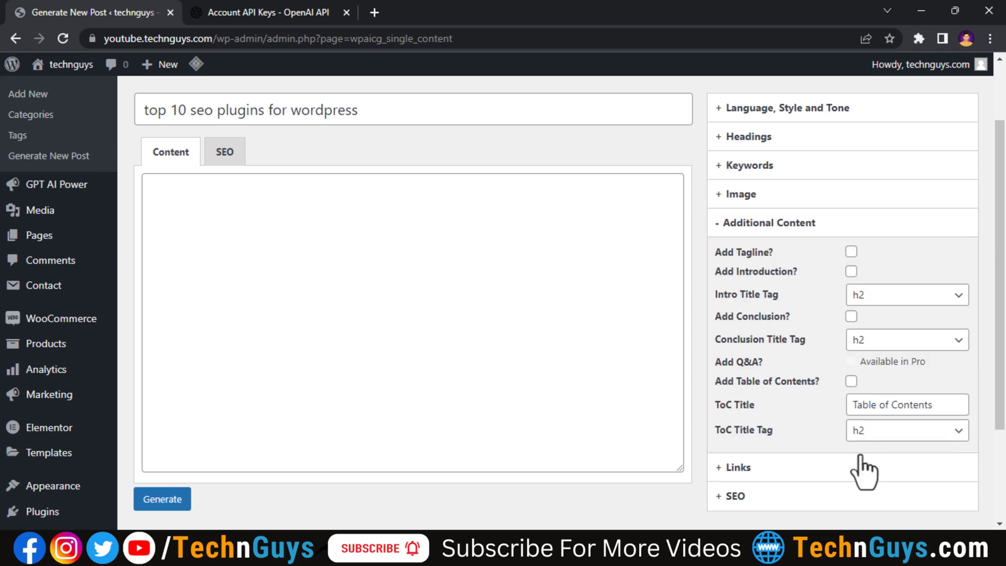
{"action": "left_click", "coordinate": [851, 251]}
{"action": "left_click", "coordinate": [851, 271]}
{"action": "left_click", "coordinate": [815, 467]}
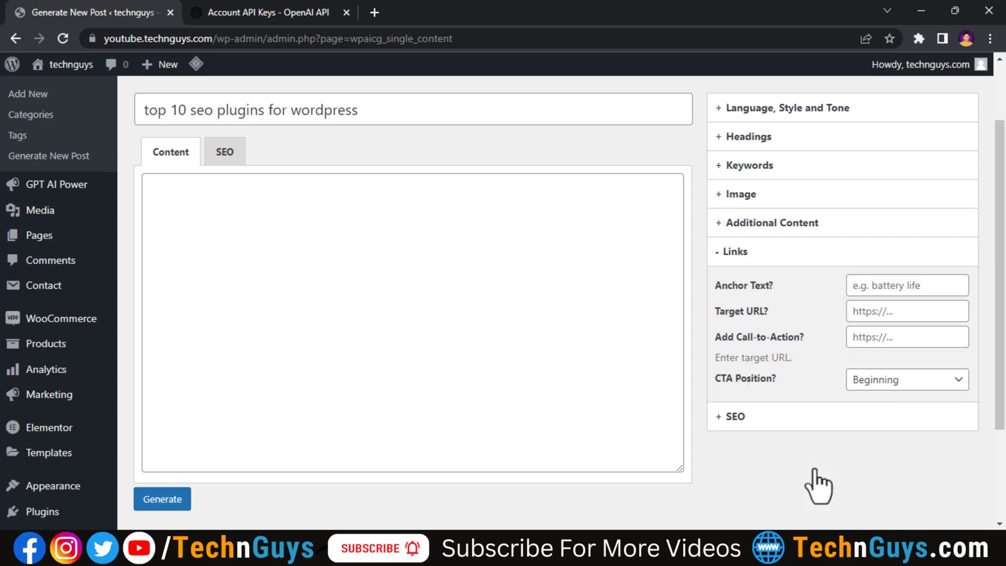
{"action": "left_click", "coordinate": [832, 422]}
{"action": "left_click", "coordinate": [850, 310]}
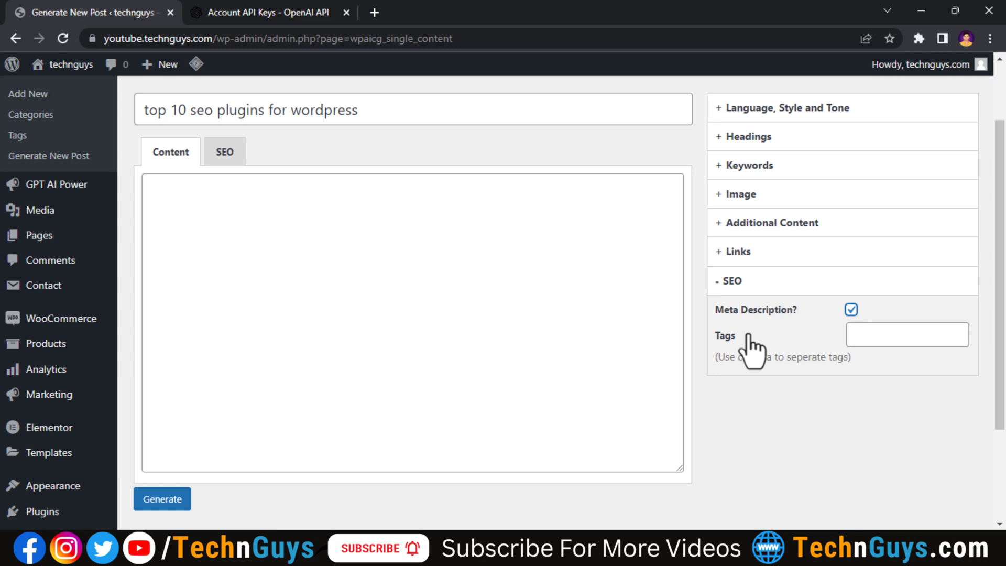
{"action": "left_click", "coordinate": [162, 499]}
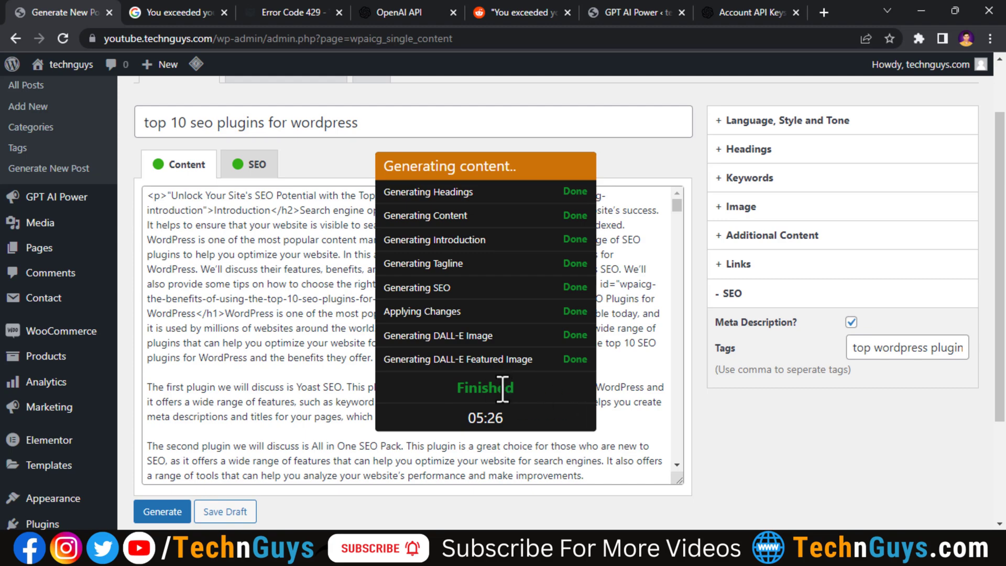
Step: Review the generated article text and meta description, then save the post as a draft
{"action": "left_click", "coordinate": [303, 388]}
{"action": "scroll", "coordinate": [356, 341], "scroll_direction": "down", "scroll_amount": 3}
{"action": "left_click", "coordinate": [390, 318]}
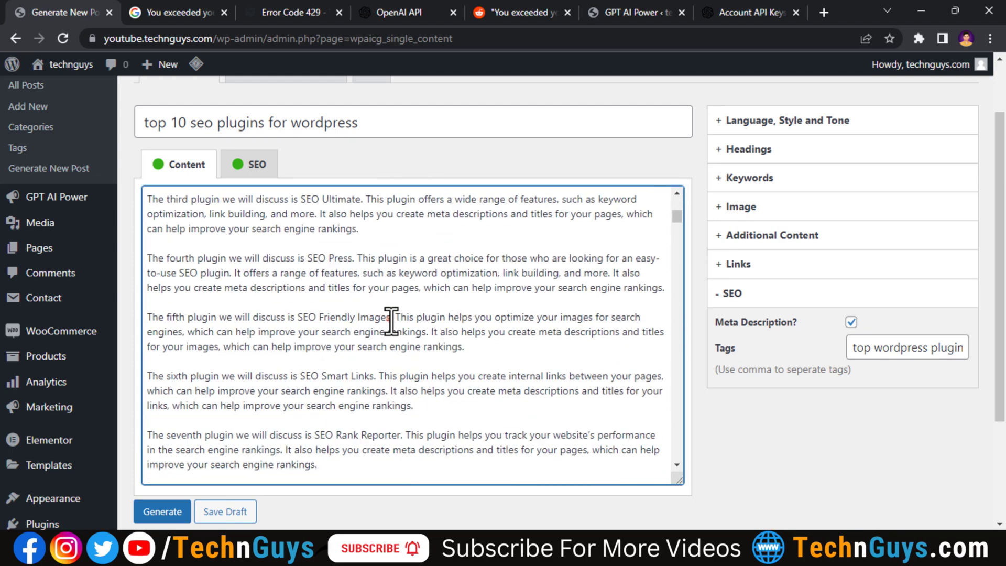
{"action": "scroll", "coordinate": [391, 321], "scroll_direction": "down", "scroll_amount": 20}
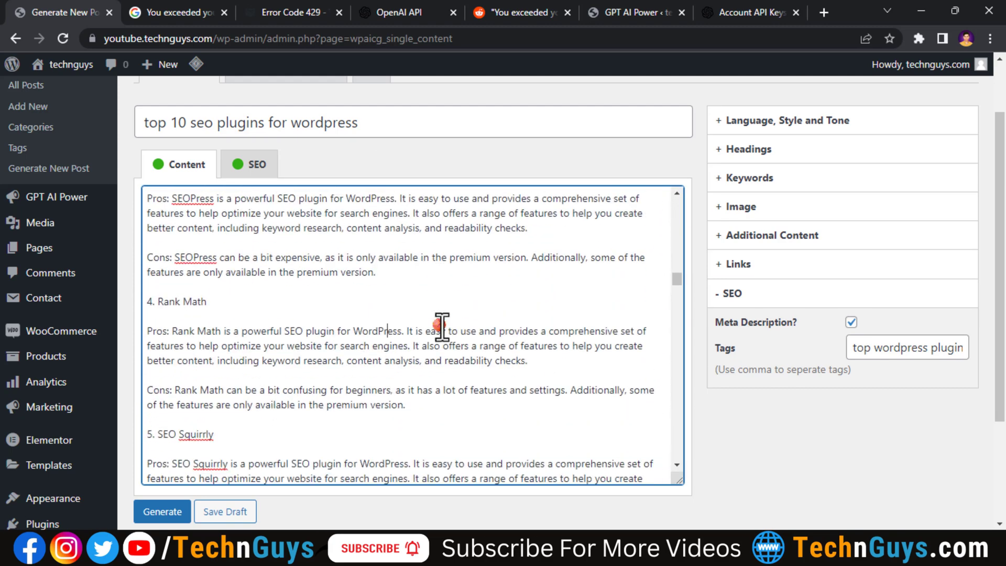
{"action": "left_click", "coordinate": [254, 162]}
{"action": "left_click_drag", "start_coordinate": [172, 230], "coordinate": [590, 255]}
{"action": "left_click", "coordinate": [522, 306]}
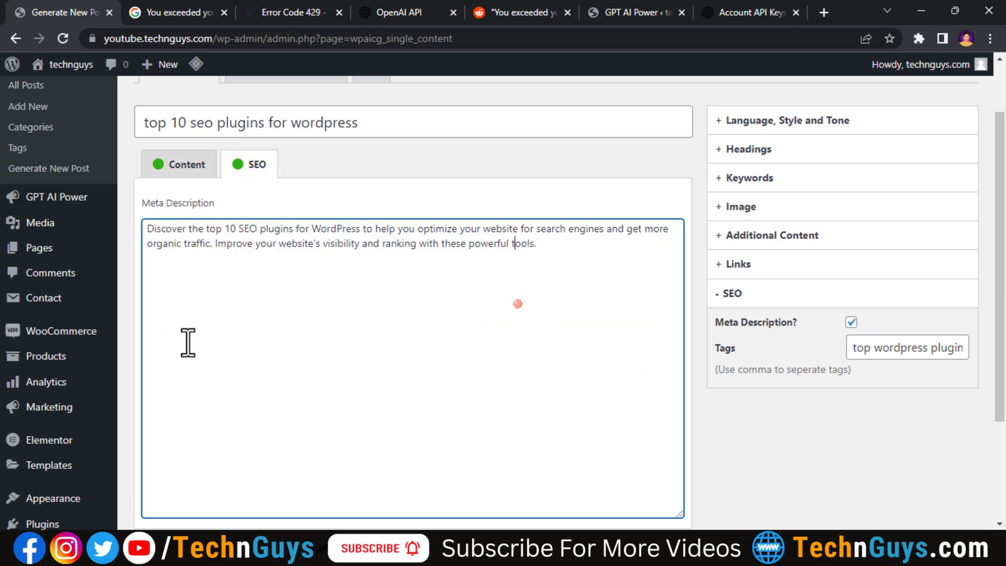
{"action": "scroll", "coordinate": [188, 341], "scroll_direction": "down", "scroll_amount": 3}
{"action": "left_click", "coordinate": [234, 398]}
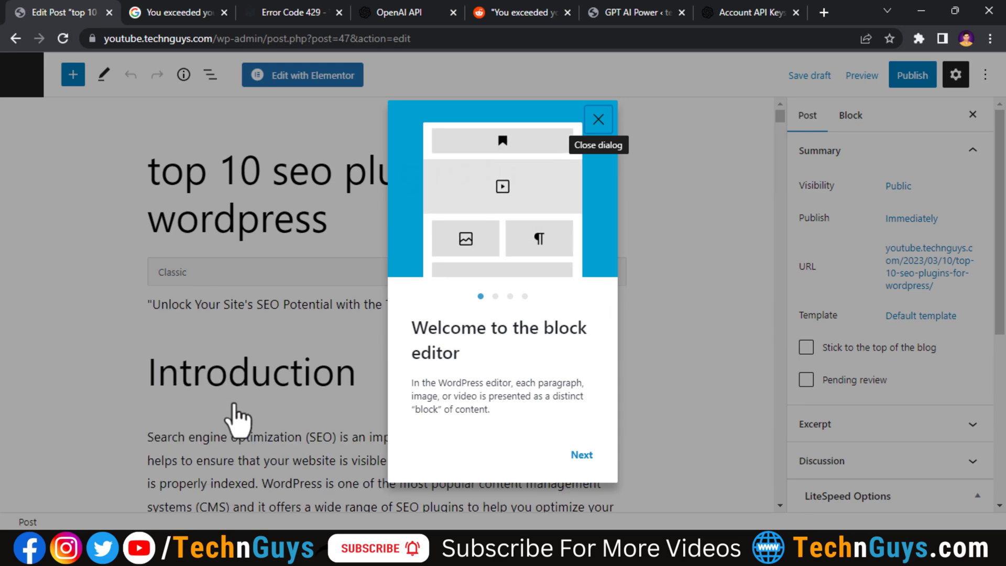
Step: Dismiss the block editor welcome tour and scroll through the generated post
{"action": "left_click", "coordinate": [579, 454]}
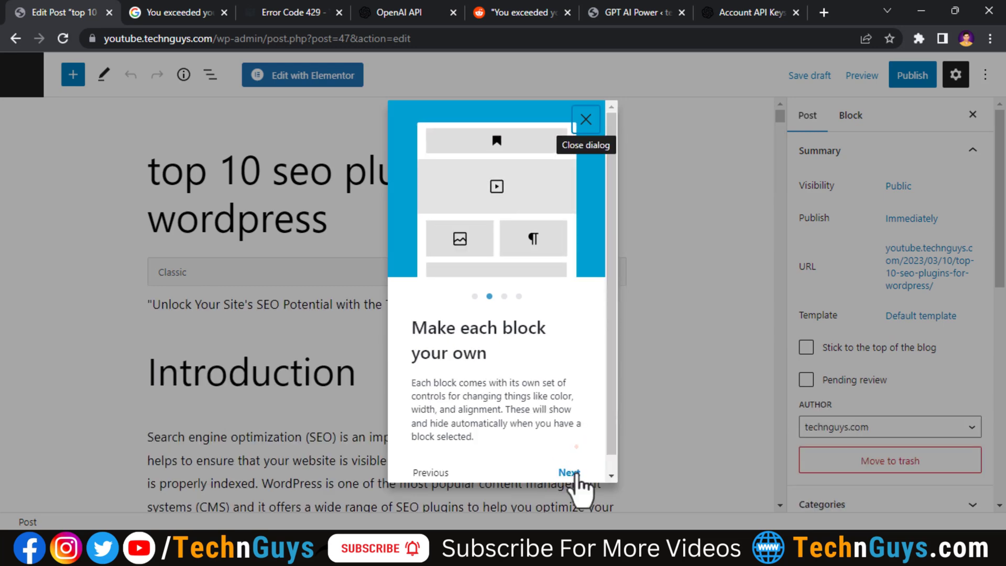
{"action": "left_click", "coordinate": [591, 113]}
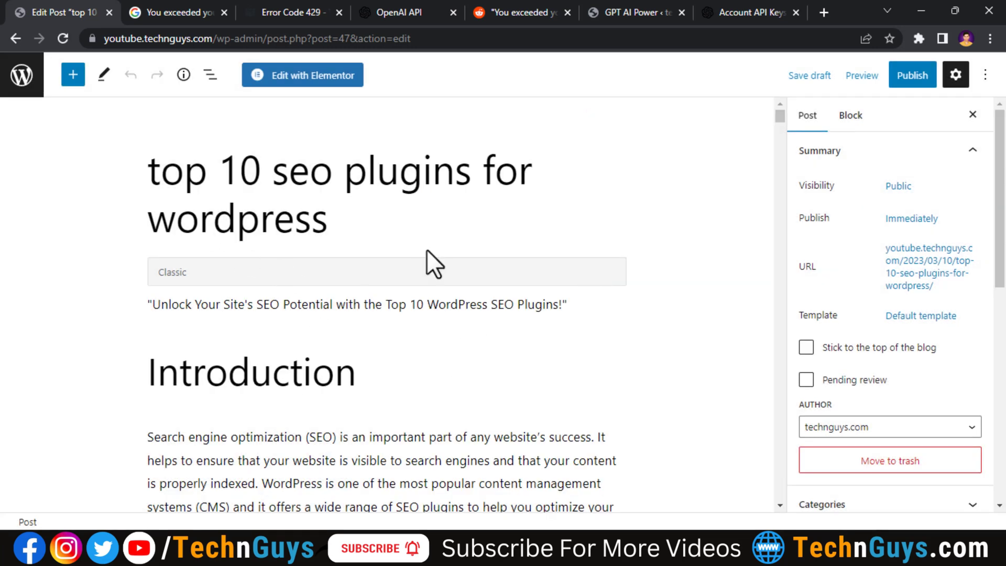
{"action": "scroll", "coordinate": [426, 250], "scroll_direction": "down", "scroll_amount": 3}
{"action": "scroll", "coordinate": [362, 268], "scroll_direction": "down", "scroll_amount": 15}
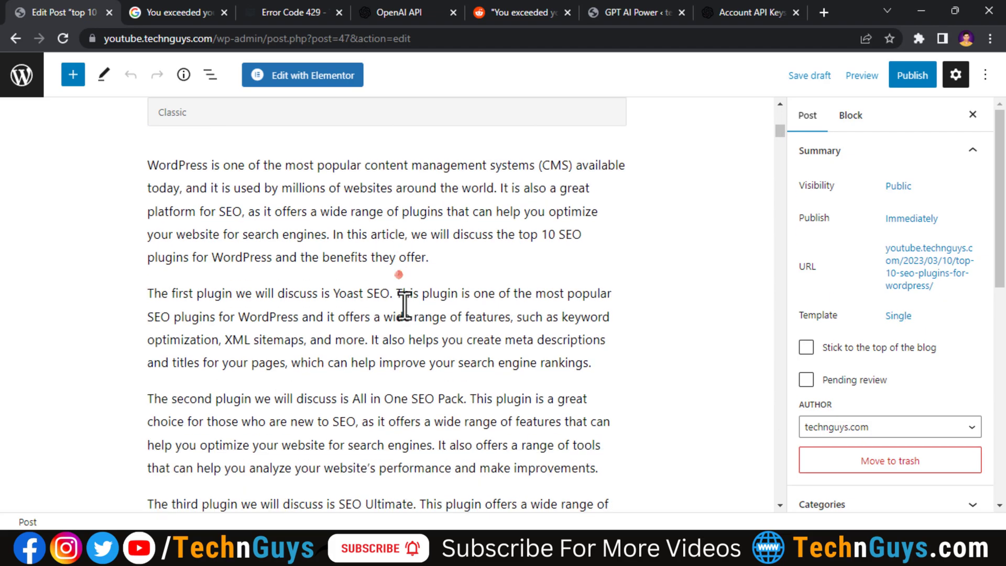
{"action": "scroll", "coordinate": [424, 320], "scroll_direction": "down", "scroll_amount": 10}
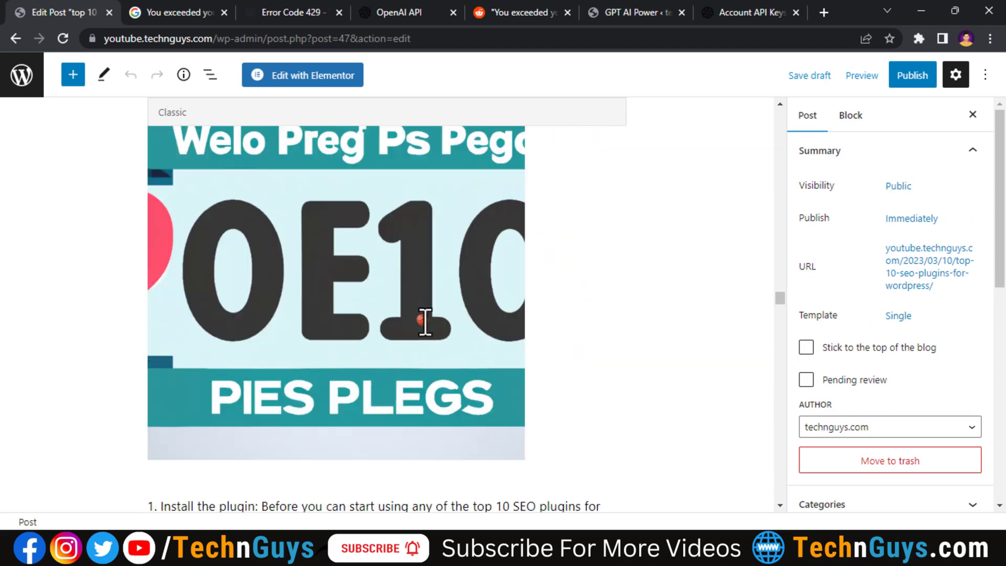
{"action": "scroll", "coordinate": [370, 296], "scroll_direction": "up", "scroll_amount": 4}
{"action": "scroll", "coordinate": [369, 295], "scroll_direction": "down", "scroll_amount": 4}
Step: View the post's featured image full size in a new tab, then close it
{"action": "left_click", "coordinate": [359, 322]}
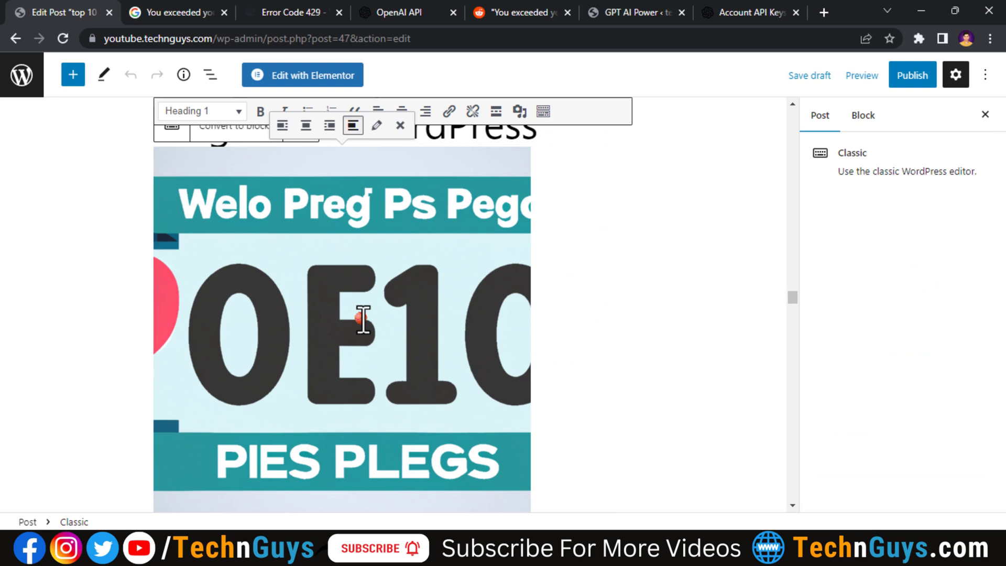
{"action": "right_click", "coordinate": [359, 284]}
{"action": "scroll", "coordinate": [451, 132], "scroll_direction": "up", "scroll_amount": 2}
{"action": "left_click", "coordinate": [449, 64]}
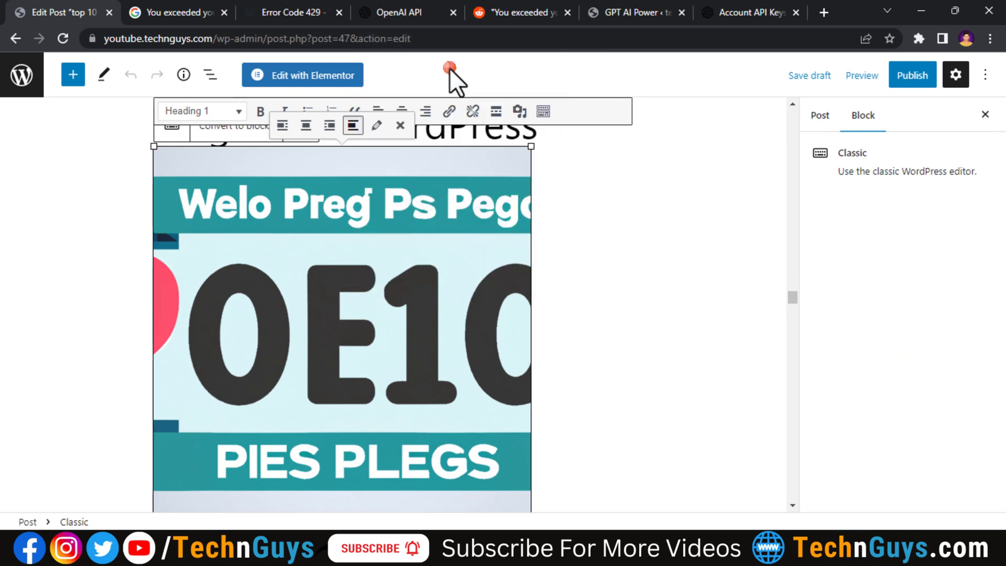
{"action": "left_click", "coordinate": [149, 10]}
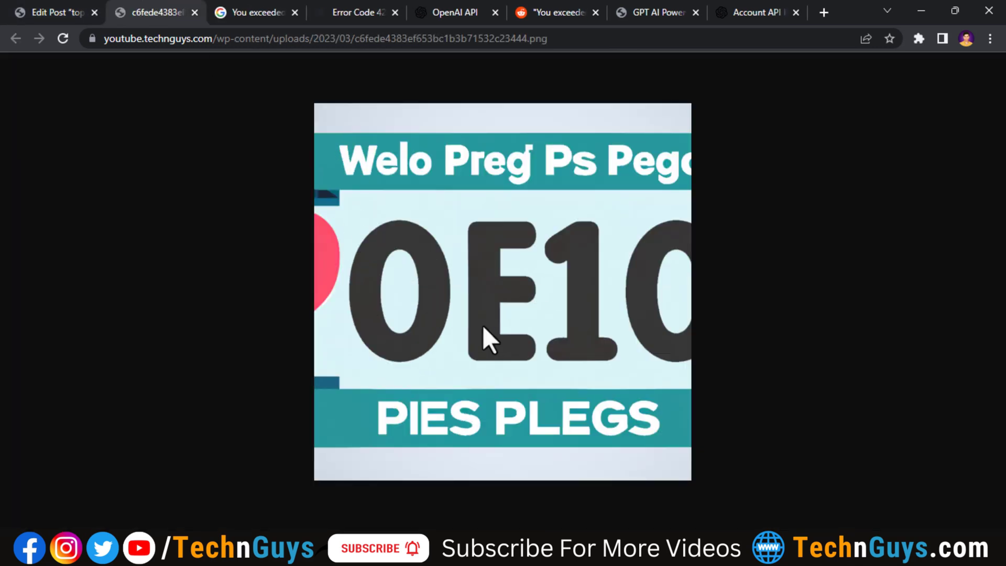
{"action": "left_click", "coordinate": [194, 12]}
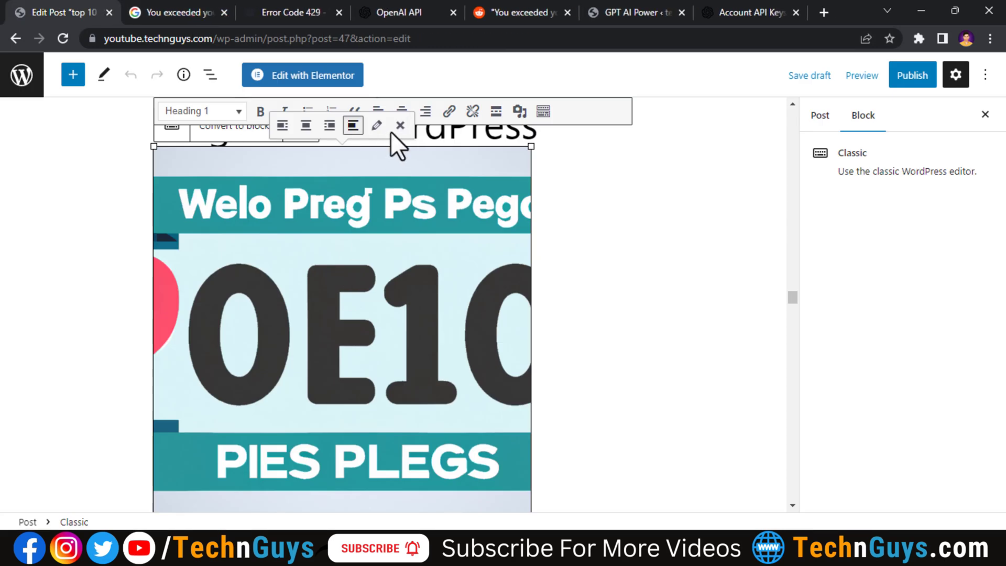
{"action": "scroll", "coordinate": [265, 257], "scroll_direction": "up", "scroll_amount": 5}
{"action": "scroll", "coordinate": [251, 364], "scroll_direction": "up", "scroll_amount": 5}
{"action": "scroll", "coordinate": [251, 364], "scroll_direction": "down", "scroll_amount": 20}
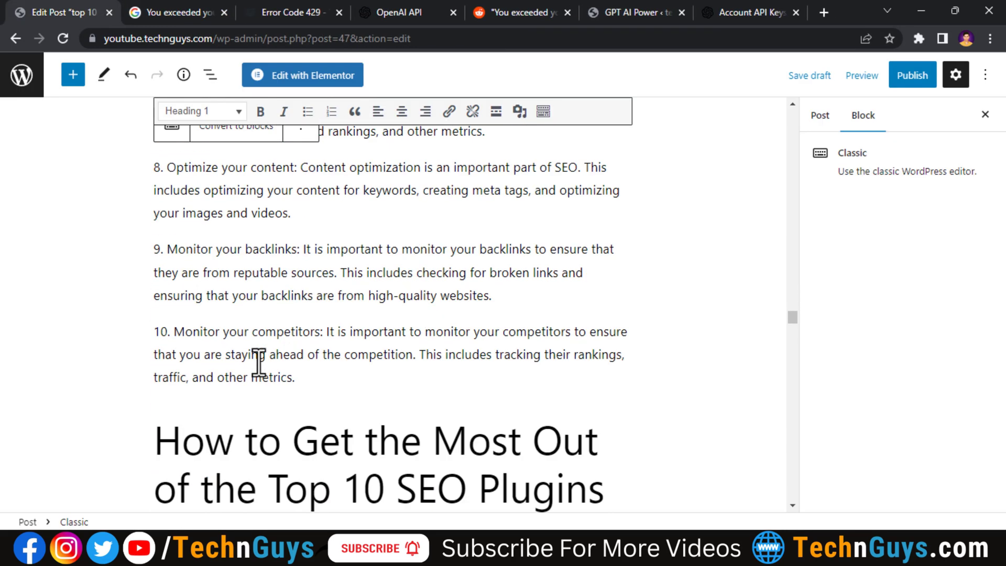
{"action": "scroll", "coordinate": [259, 362], "scroll_direction": "down", "scroll_amount": 6}
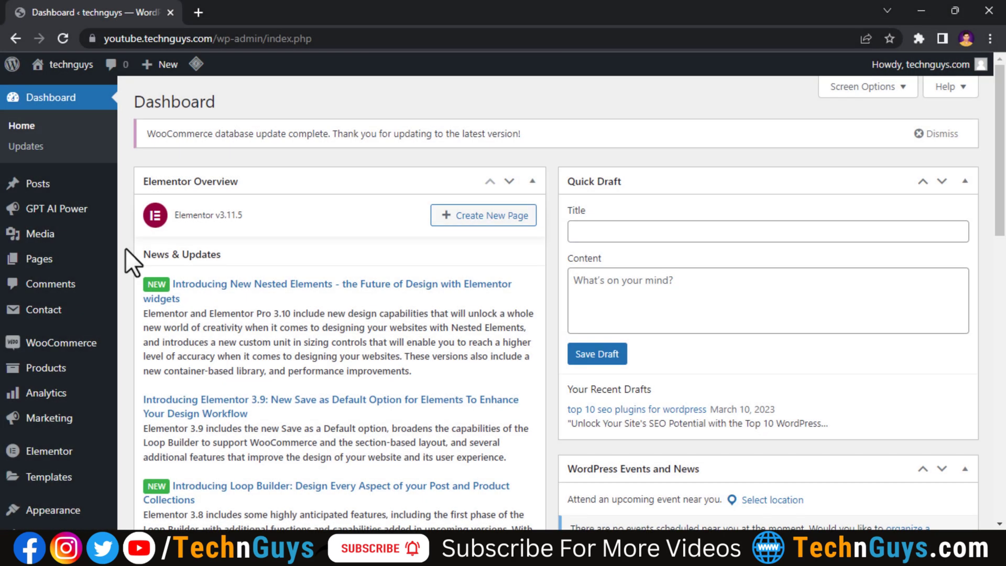
Step: Start a new WooCommerce product from Products > Add New and scroll to the GPT3 Product Writer box
{"action": "mouse_move", "coordinate": [65, 369]}
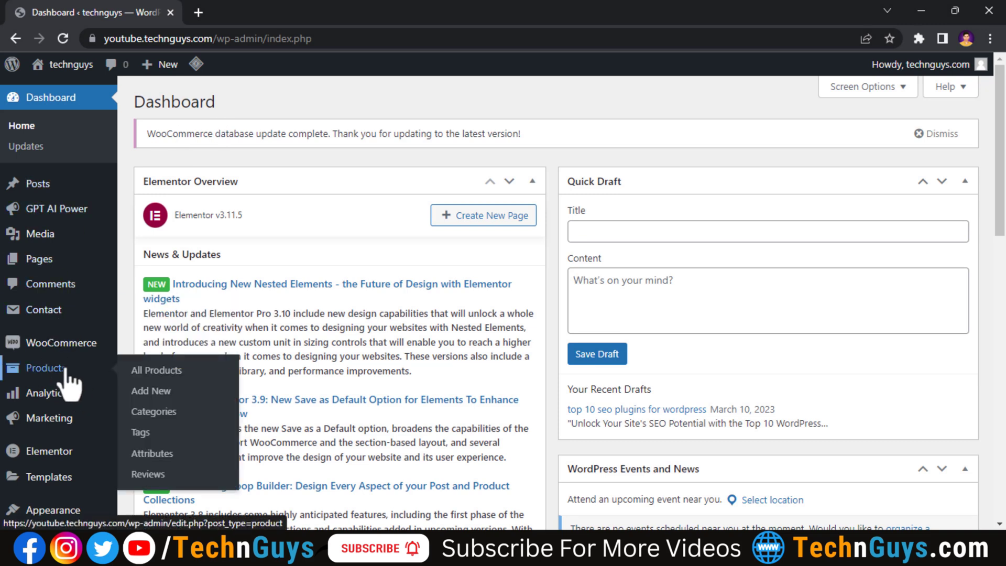
{"action": "left_click", "coordinate": [150, 391]}
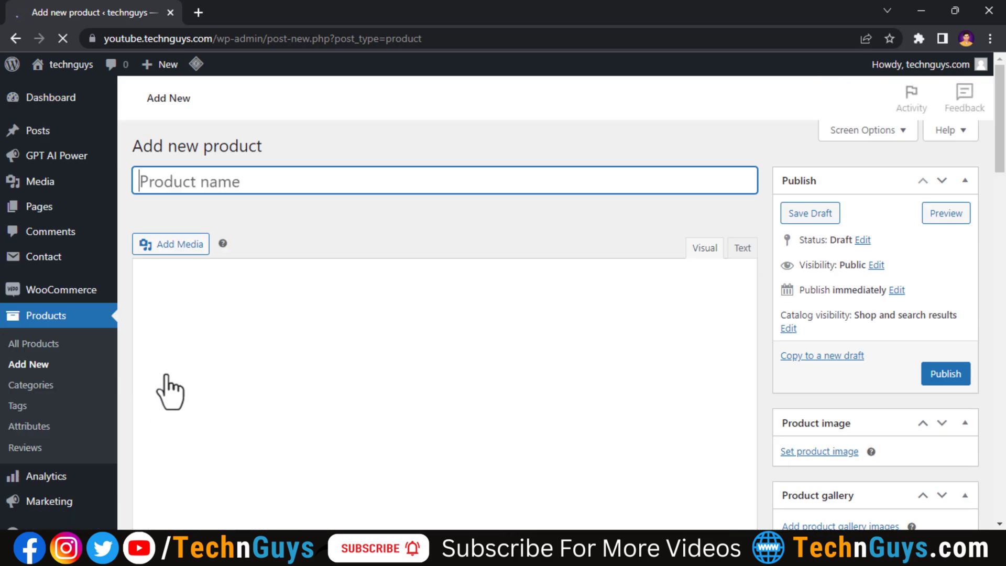
{"action": "scroll", "coordinate": [262, 325], "scroll_direction": "down", "scroll_amount": 5}
{"action": "scroll", "coordinate": [302, 317], "scroll_direction": "down", "scroll_amount": 7}
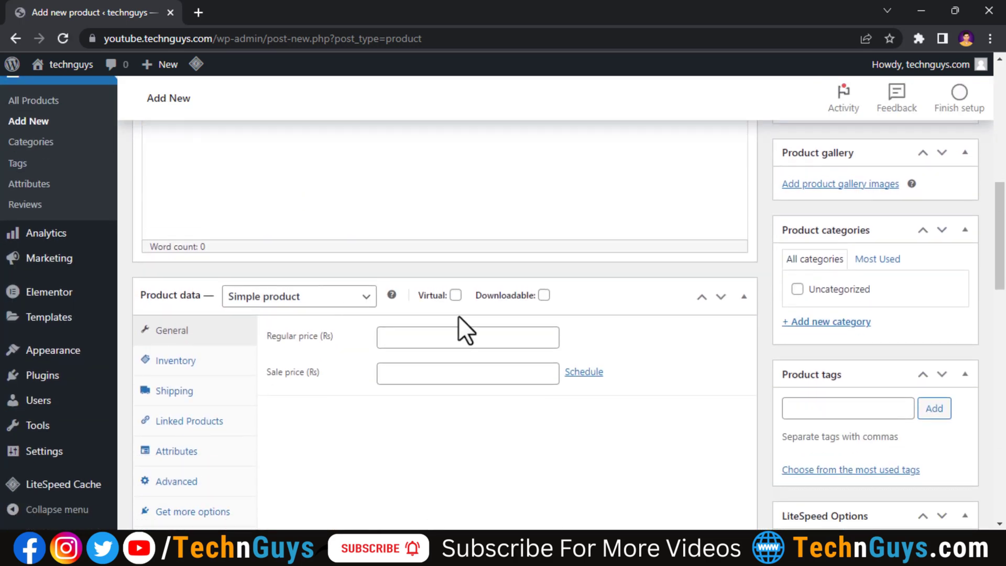
{"action": "scroll", "coordinate": [427, 309], "scroll_direction": "down", "scroll_amount": 2}
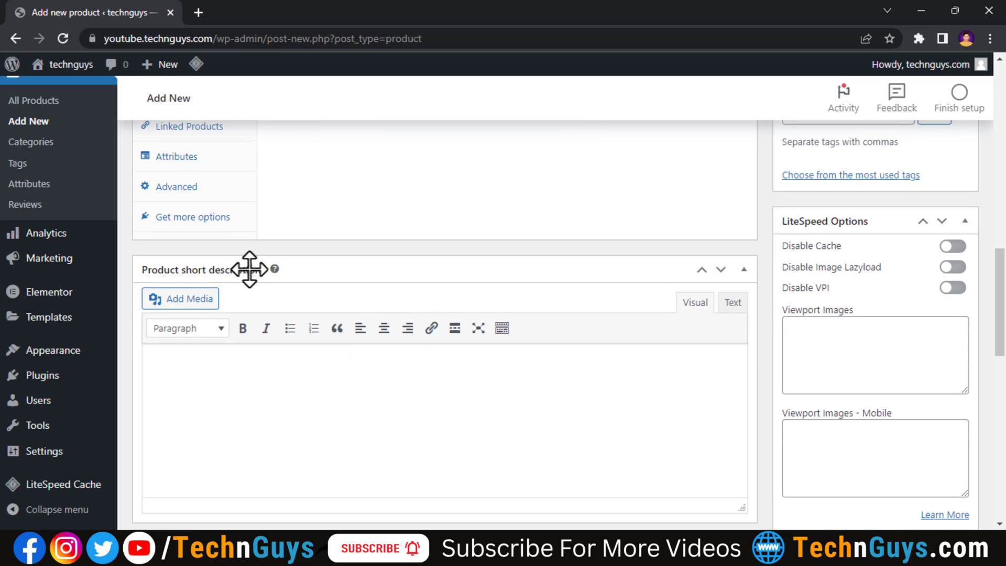
{"action": "scroll", "coordinate": [262, 277], "scroll_direction": "down", "scroll_amount": 6}
Step: Generate AI product content for 'Samsung A32', including an SEO-friendly product title
{"action": "left_click", "coordinate": [362, 238]}
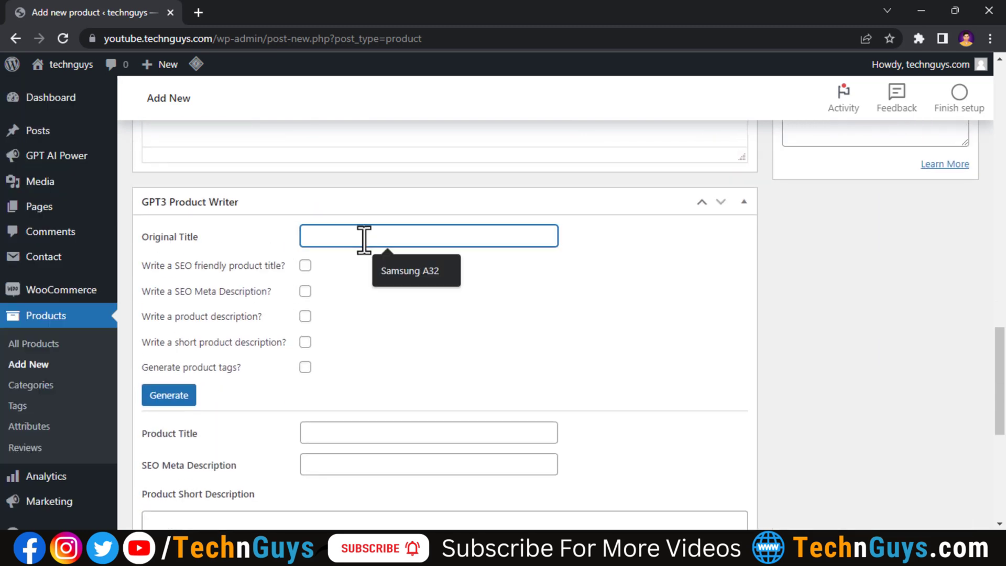
{"action": "left_click", "coordinate": [410, 270]}
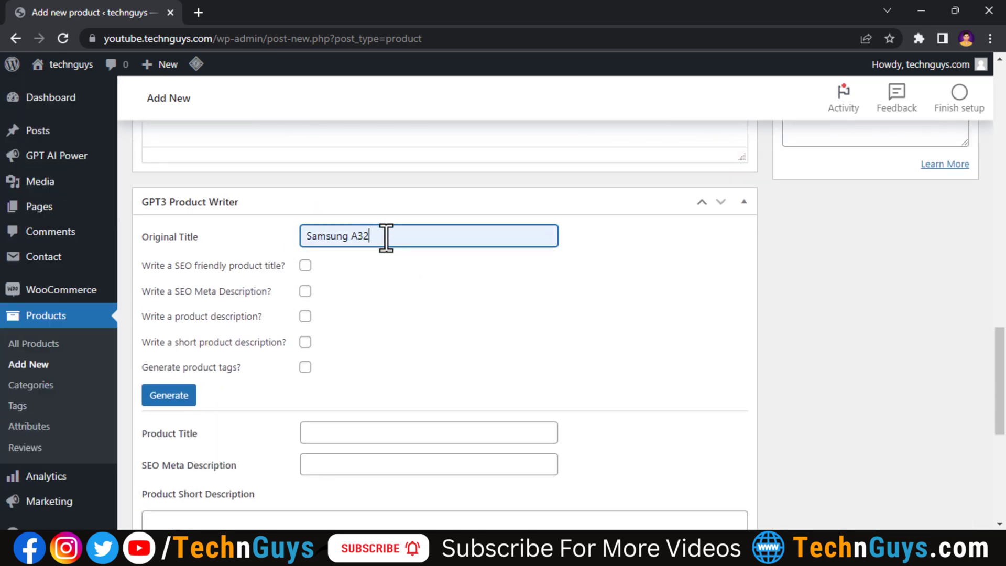
{"action": "left_click", "coordinate": [306, 265]}
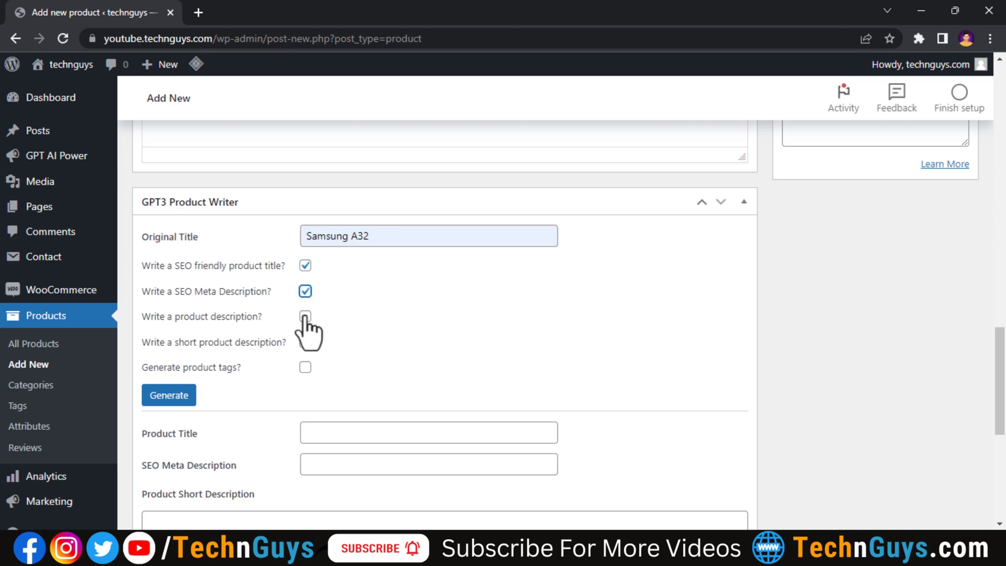
{"action": "left_click", "coordinate": [167, 396]}
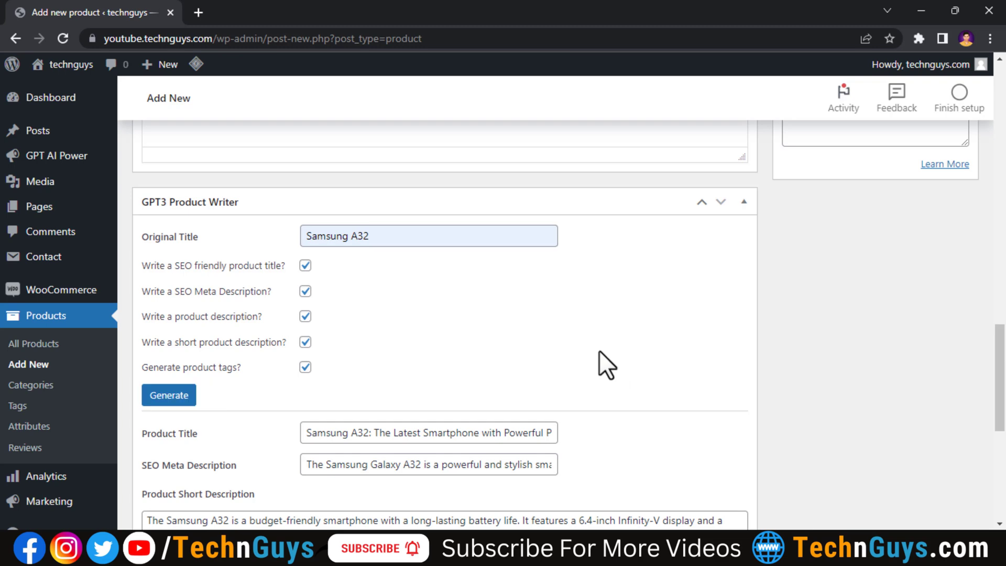
Step: Review the generated title and short description, then save the product draft
{"action": "scroll", "coordinate": [600, 357], "scroll_direction": "down", "scroll_amount": 3}
{"action": "left_click_drag", "start_coordinate": [381, 287], "coordinate": [563, 288]}
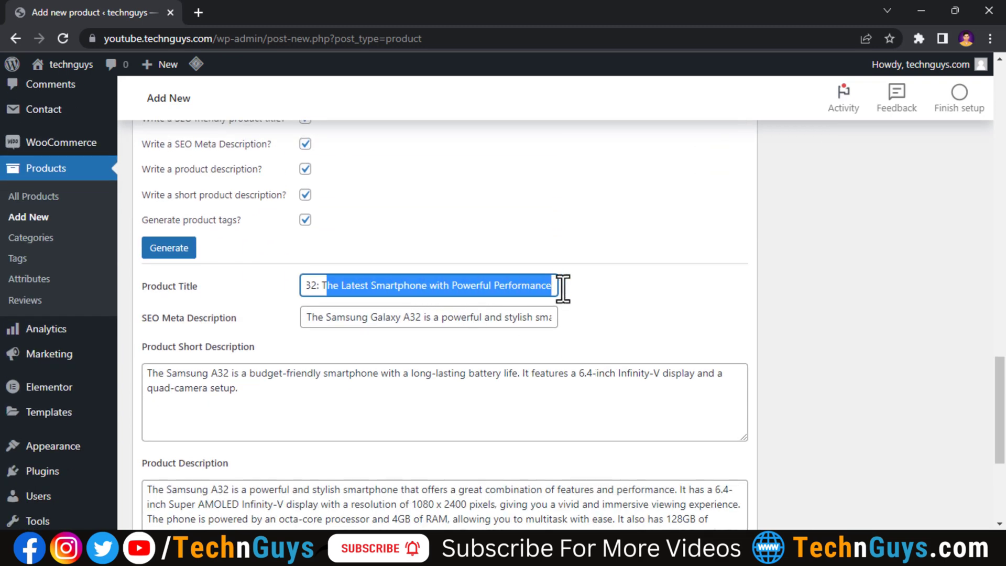
{"action": "left_click_drag", "start_coordinate": [342, 322], "coordinate": [321, 388]}
{"action": "left_click", "coordinate": [381, 388]}
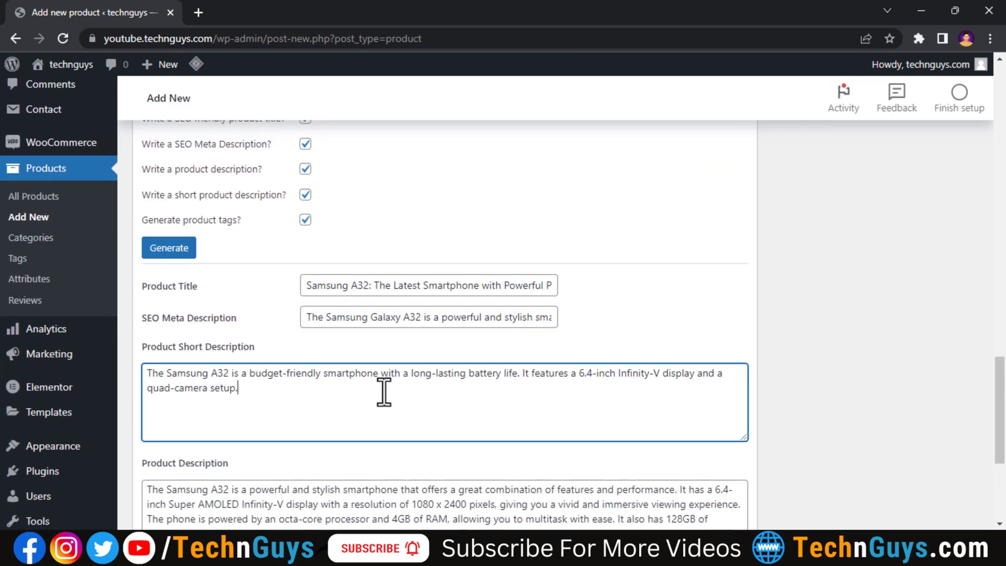
{"action": "scroll", "coordinate": [330, 390], "scroll_direction": "down", "scroll_amount": 3}
{"action": "scroll", "coordinate": [423, 402], "scroll_direction": "up", "scroll_amount": 1}
{"action": "scroll", "coordinate": [423, 402], "scroll_direction": "down", "scroll_amount": 3}
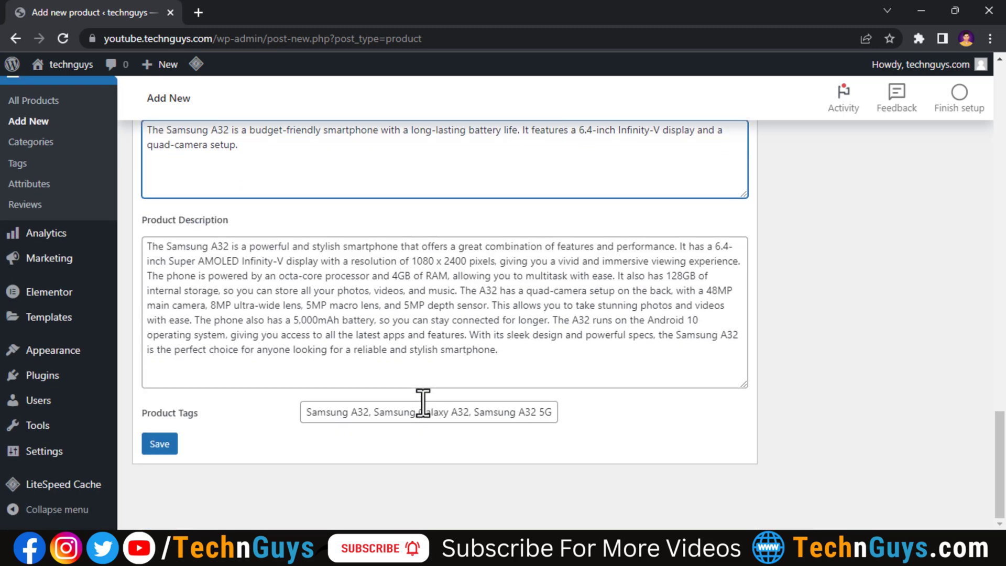
{"action": "left_click", "coordinate": [152, 445]}
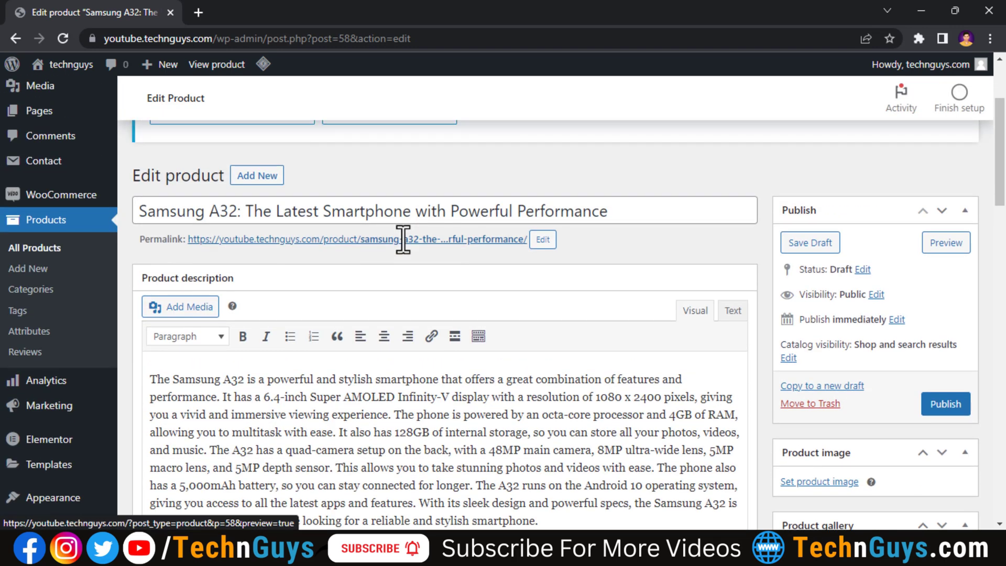
Step: Review the saved draft's title 'Samsung A32: The Latest Smartphone with Powerful Performance', descriptions and tags
{"action": "left_click_drag", "start_coordinate": [229, 211], "coordinate": [637, 216]}
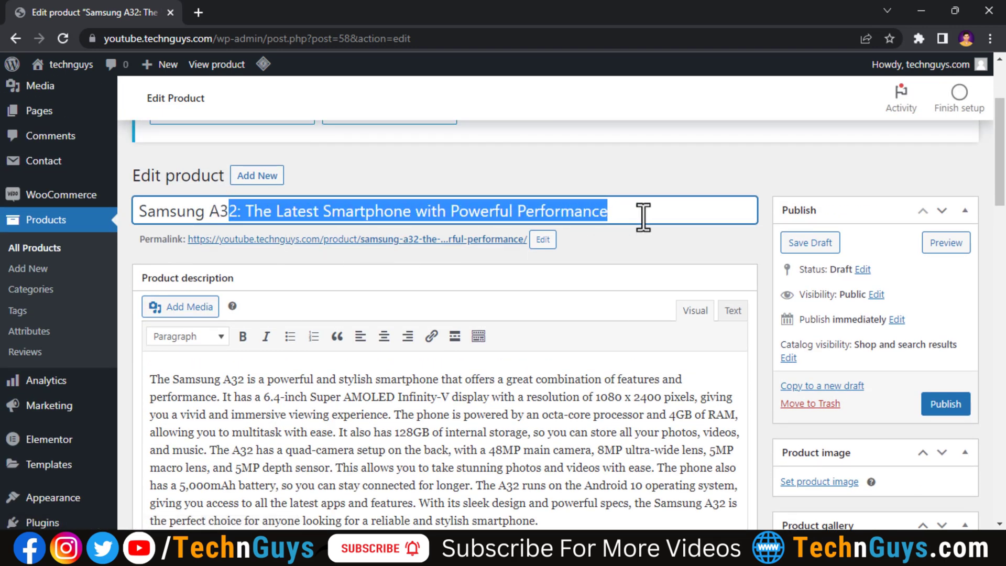
{"action": "scroll", "coordinate": [608, 234], "scroll_direction": "down", "scroll_amount": 3}
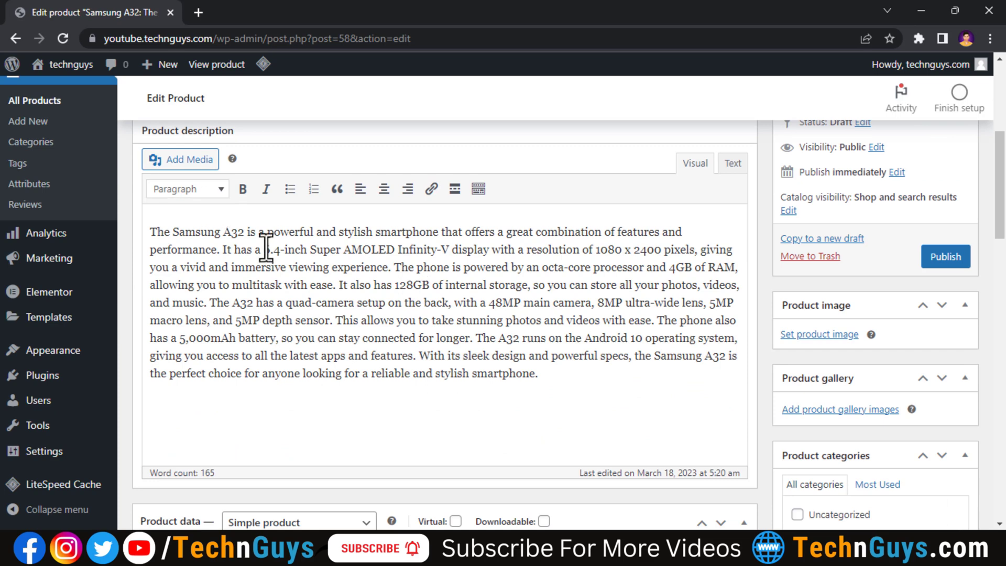
{"action": "left_click_drag", "start_coordinate": [265, 249], "coordinate": [550, 372]}
{"action": "scroll", "coordinate": [427, 330], "scroll_direction": "down", "scroll_amount": 10}
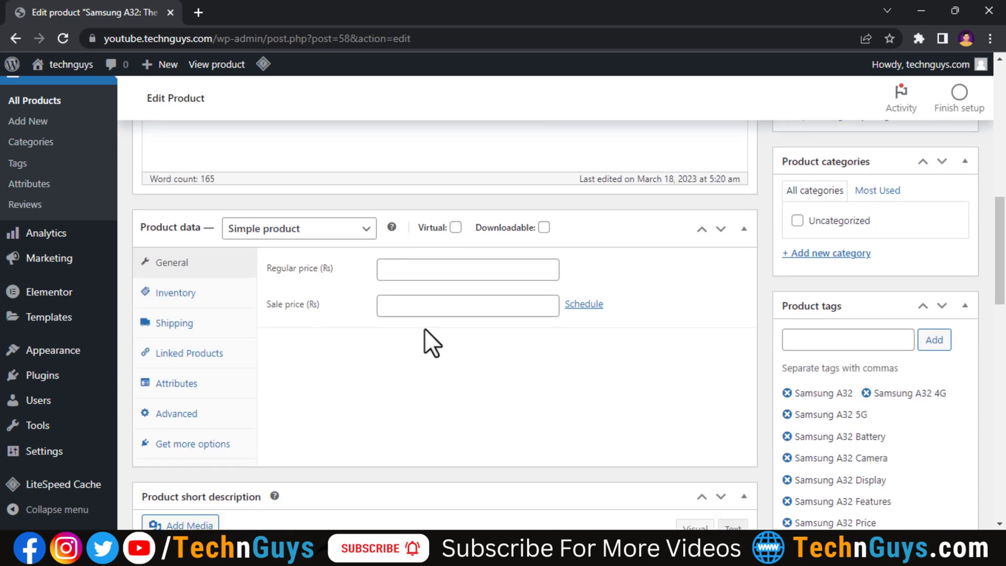
{"action": "scroll", "coordinate": [429, 343], "scroll_direction": "down", "scroll_amount": 2}
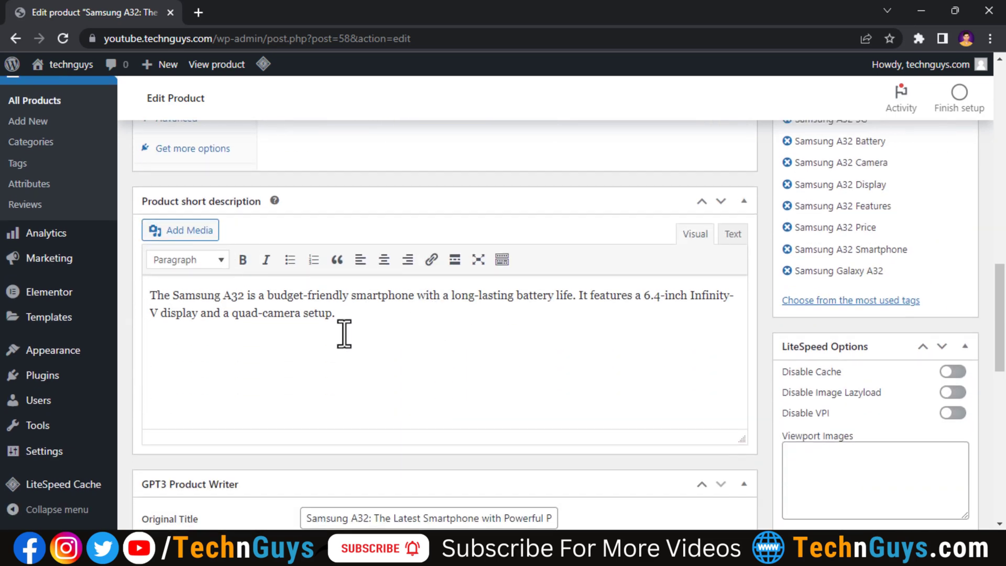
{"action": "left_click_drag", "start_coordinate": [343, 331], "coordinate": [143, 294]}
{"action": "scroll", "coordinate": [435, 343], "scroll_direction": "down", "scroll_amount": 5}
{"action": "scroll", "coordinate": [438, 354], "scroll_direction": "up", "scroll_amount": 8}
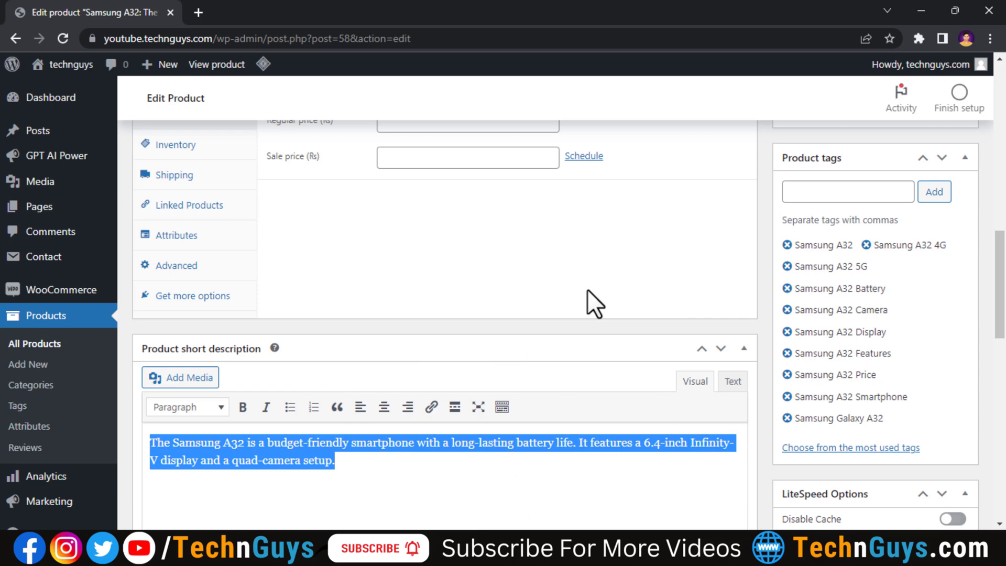
{"action": "scroll", "coordinate": [587, 289], "scroll_direction": "up", "scroll_amount": 3}
{"action": "scroll", "coordinate": [587, 289], "scroll_direction": "up", "scroll_amount": 5}
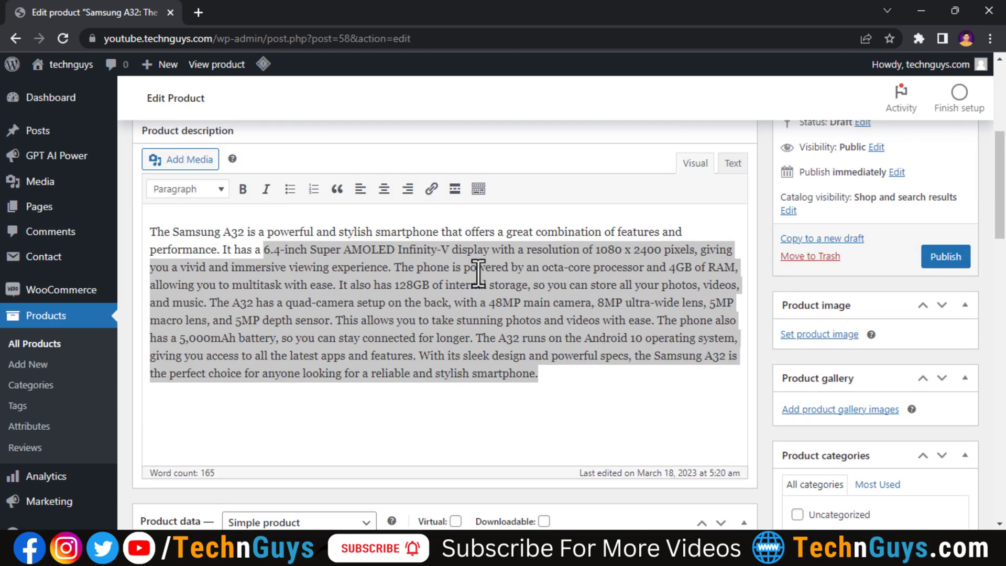
{"action": "left_click", "coordinate": [475, 274]}
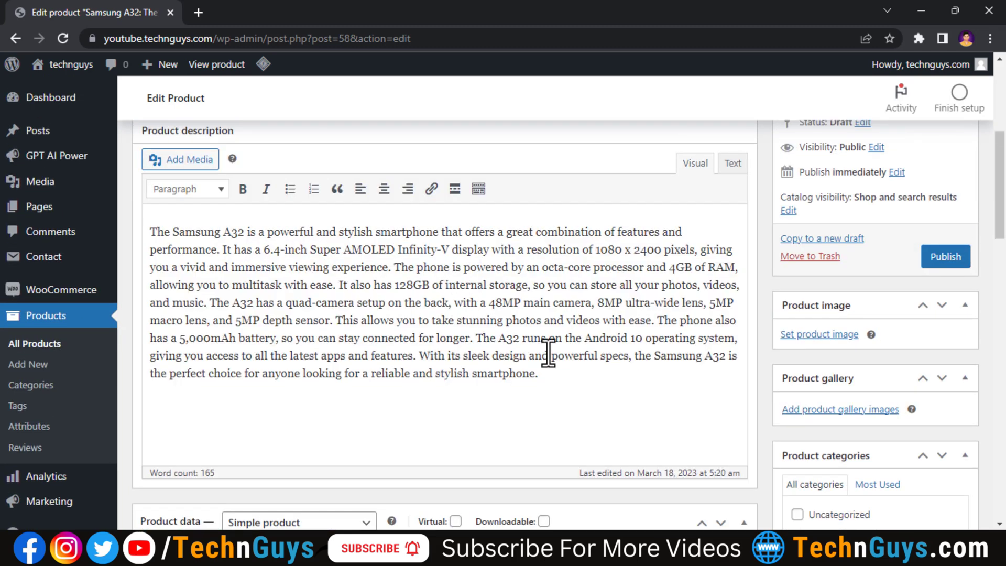